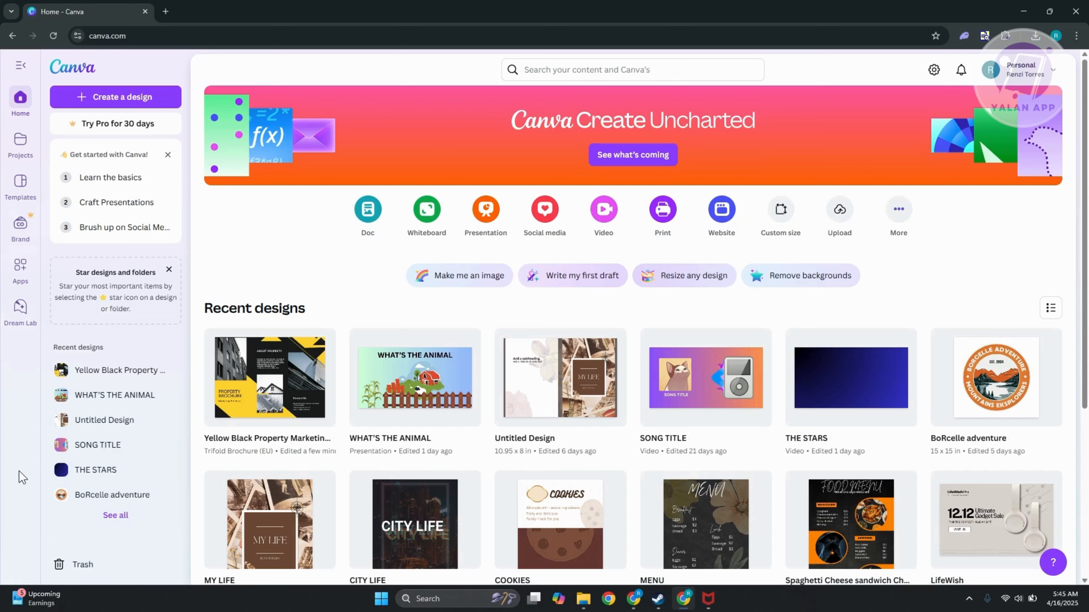
Step: Search for "flipbook" and examine the matching designs, templates, images and apps
left_click(633, 70)
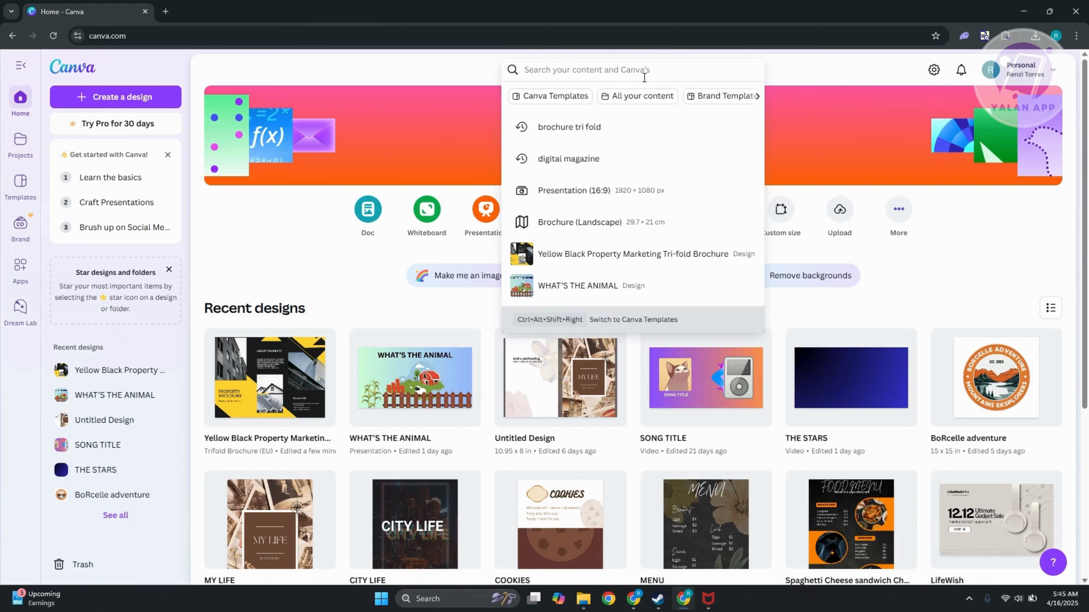
type("flipbo")
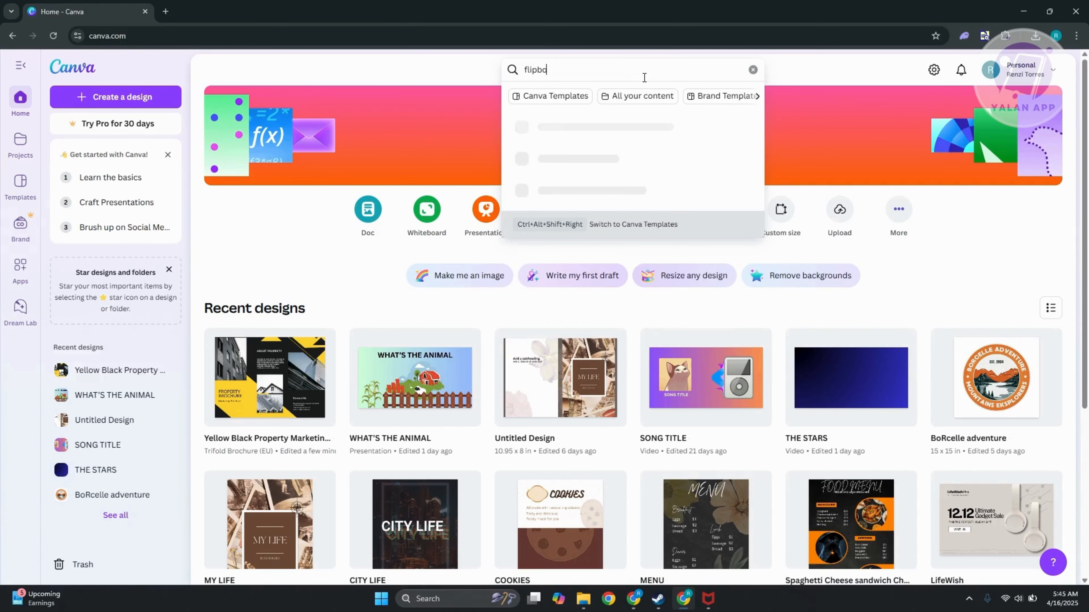
type("ok")
key("Return")
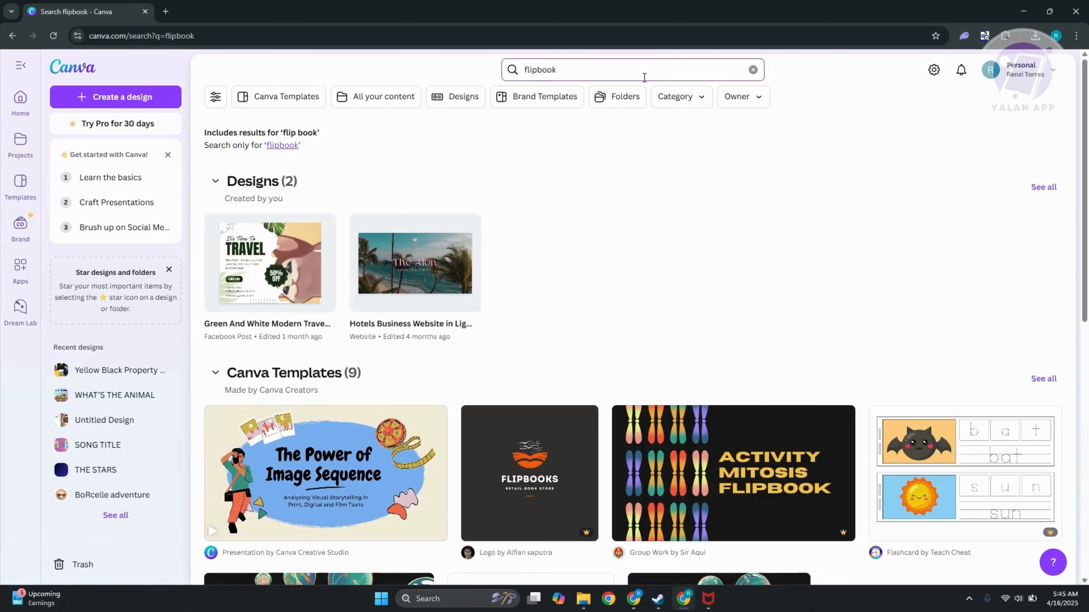
scroll(540, 243, "down", 3)
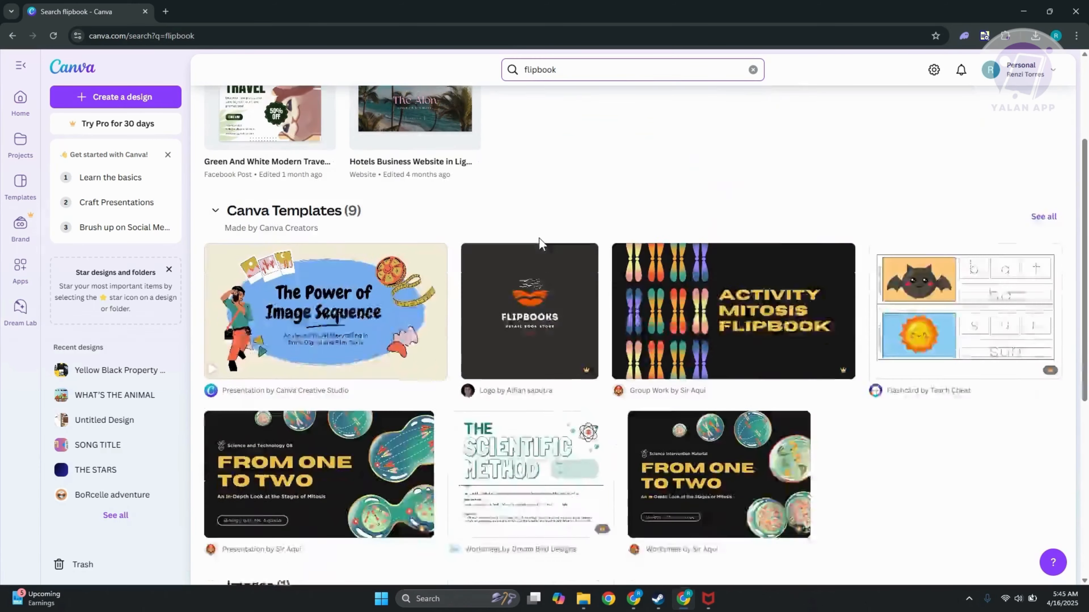
scroll(486, 418, "down", 4)
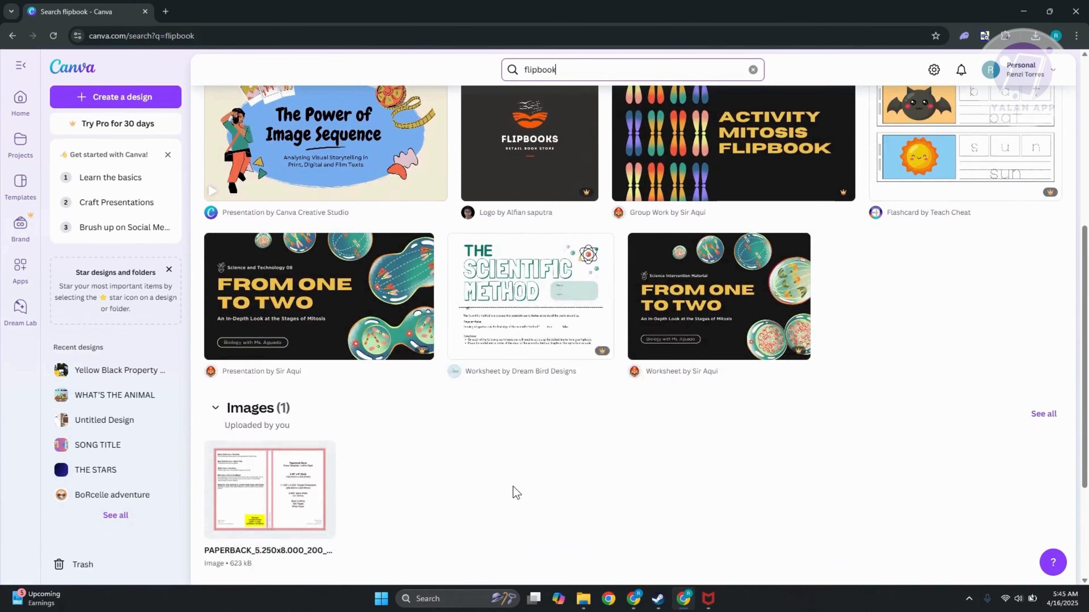
scroll(506, 476, "down", 1)
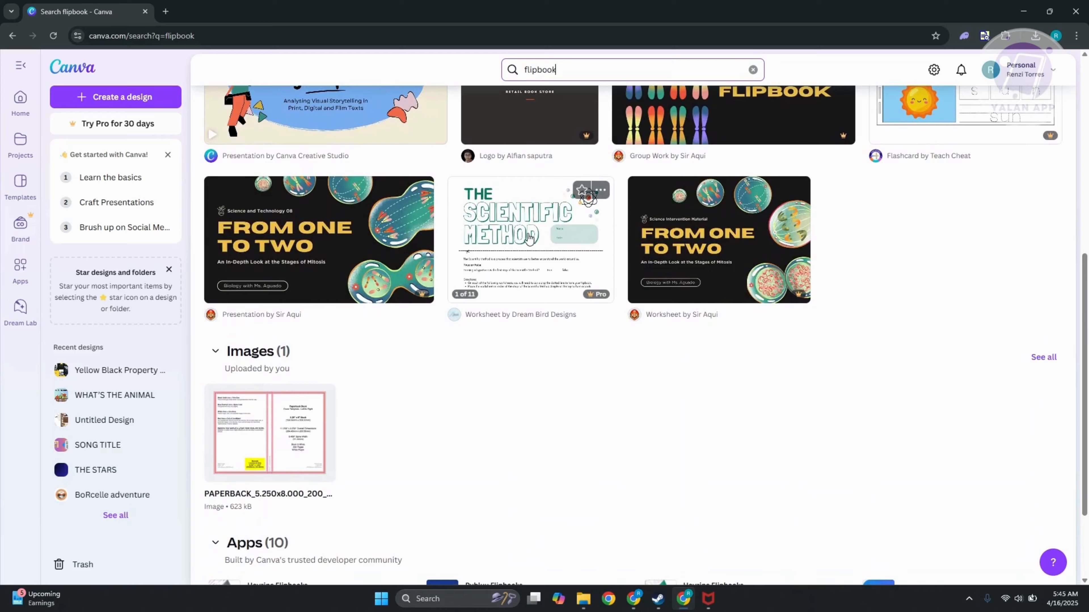
scroll(527, 236, "down", 2)
scroll(516, 382, "up", 10)
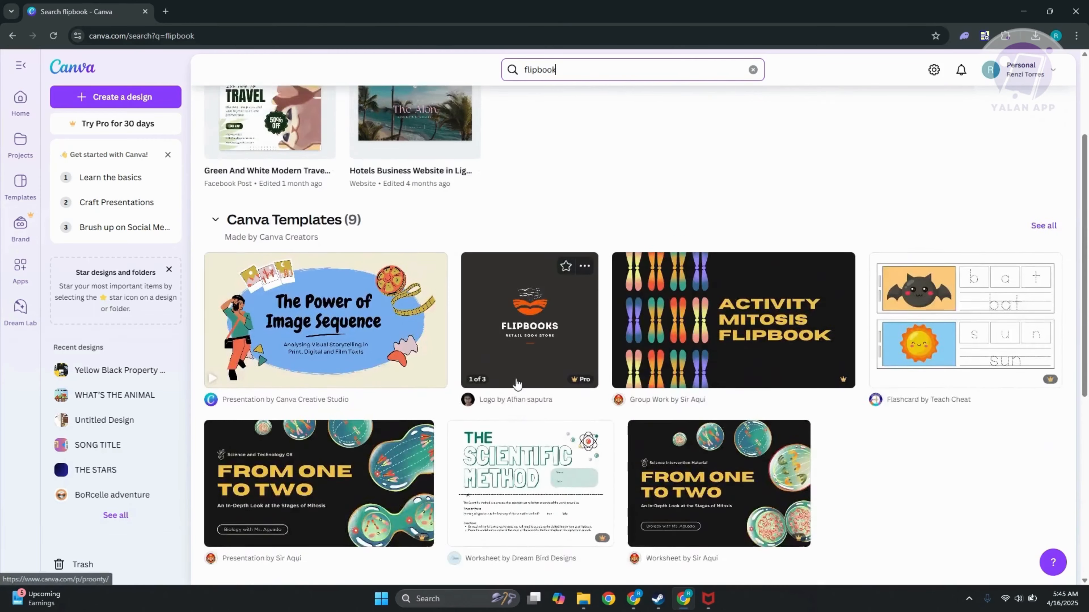
scroll(337, 438, "down", 2)
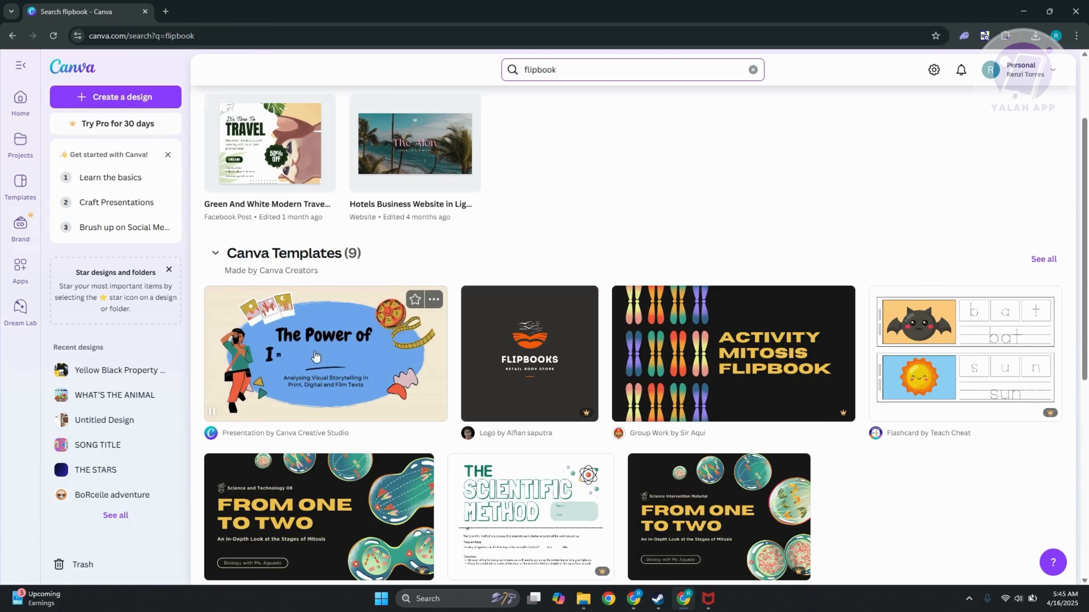
scroll(617, 386, "up", 3)
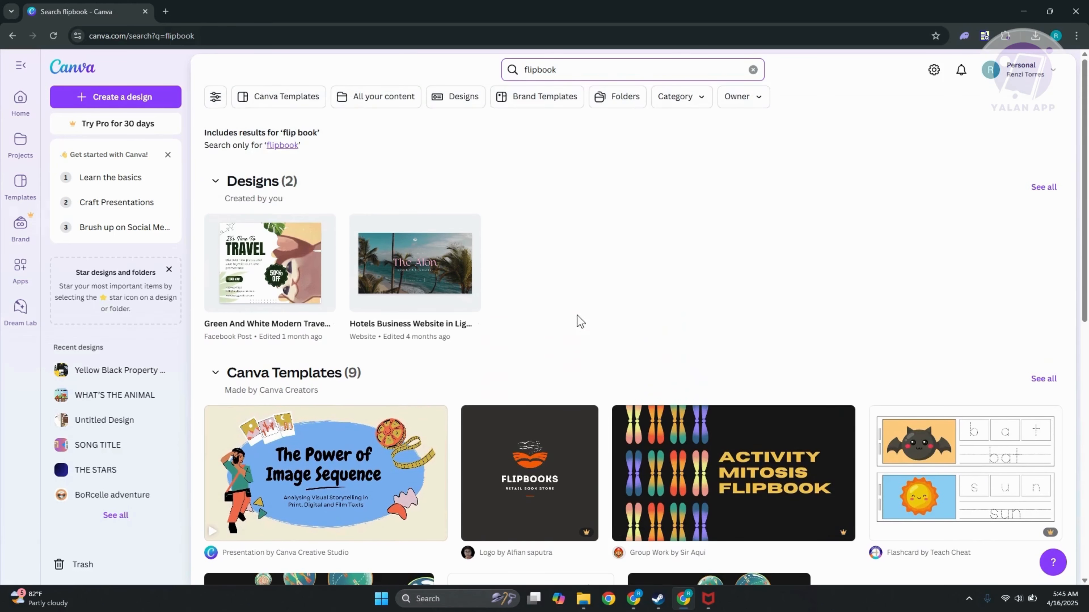
Step: Create a new blank Poster (Portrait) design from the design types offered
left_click(134, 105)
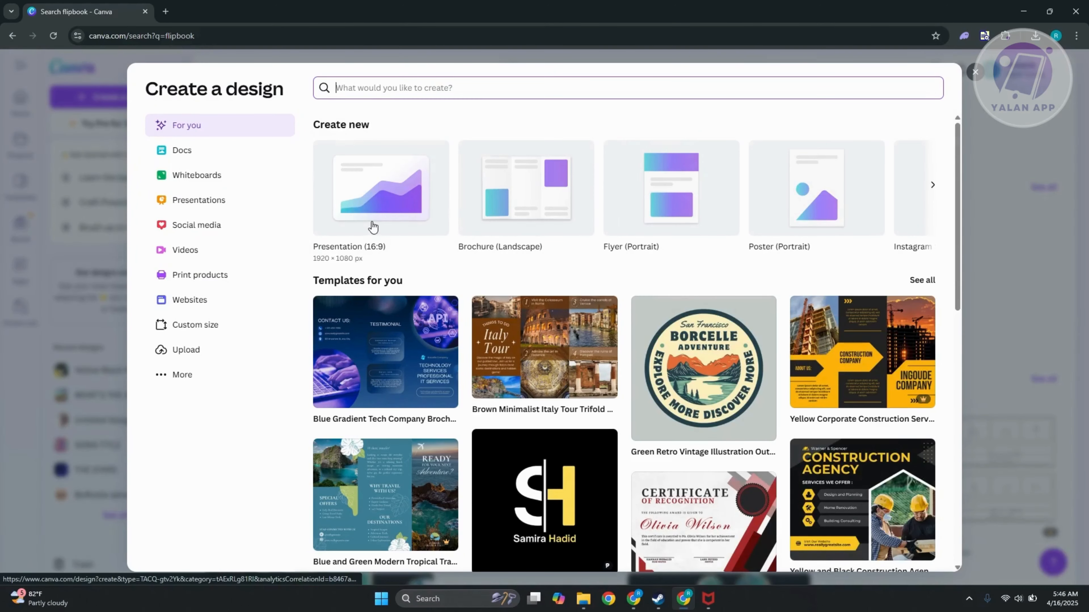
left_click(933, 187)
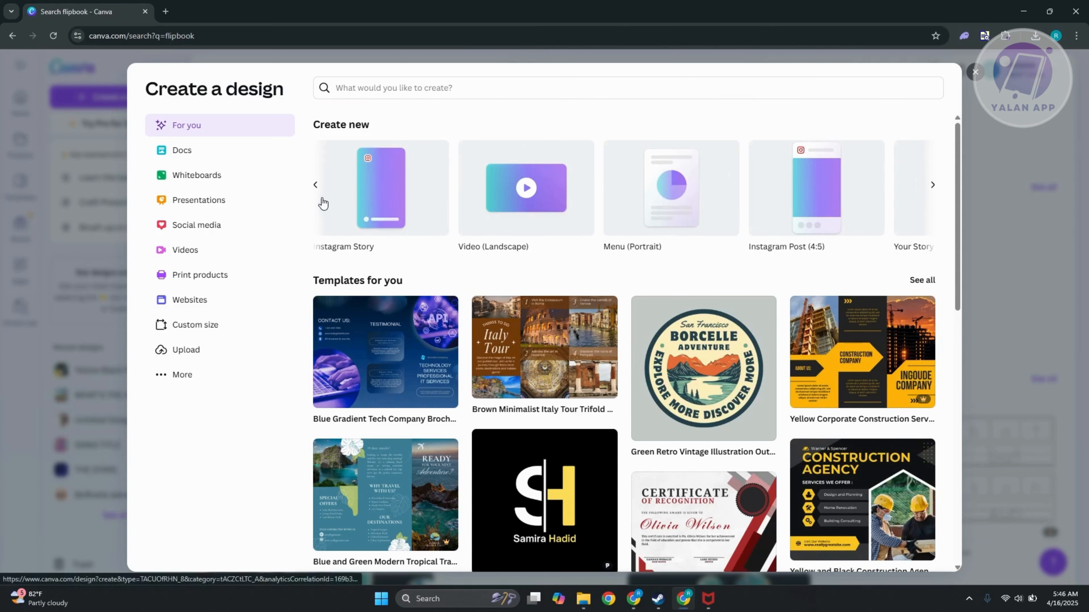
left_click(315, 185)
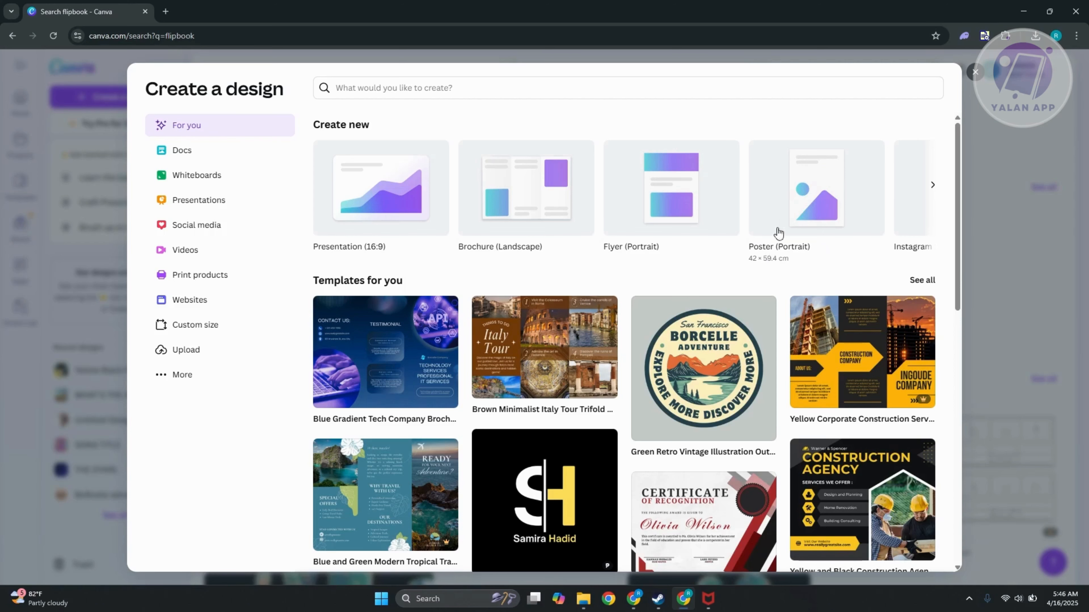
left_click(803, 209)
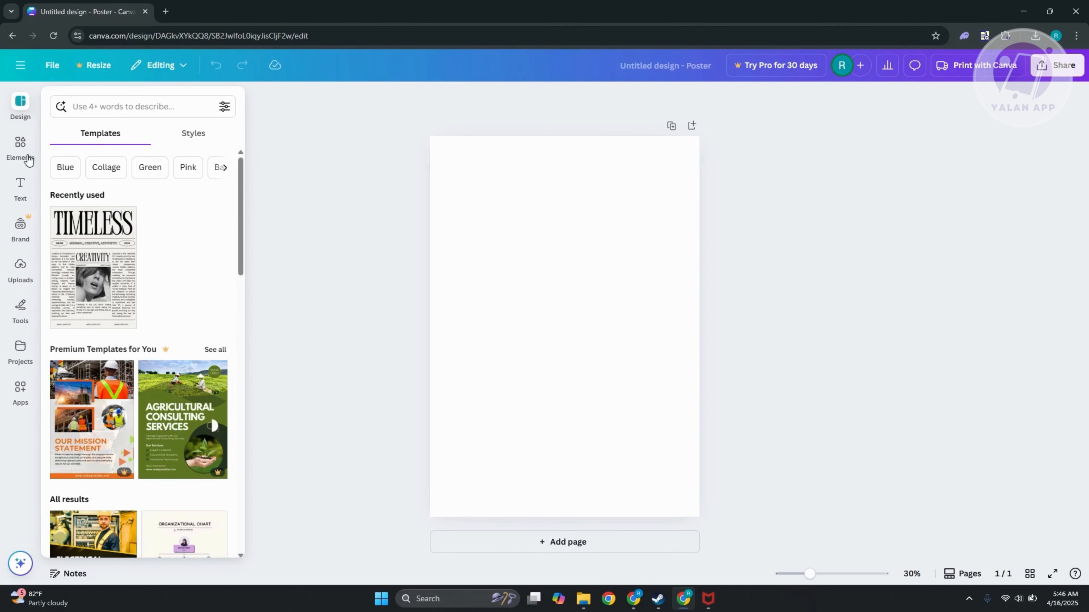
Step: Add the recently used red barn and river graphic, sized to fill the lower half of the page
left_click(12, 155)
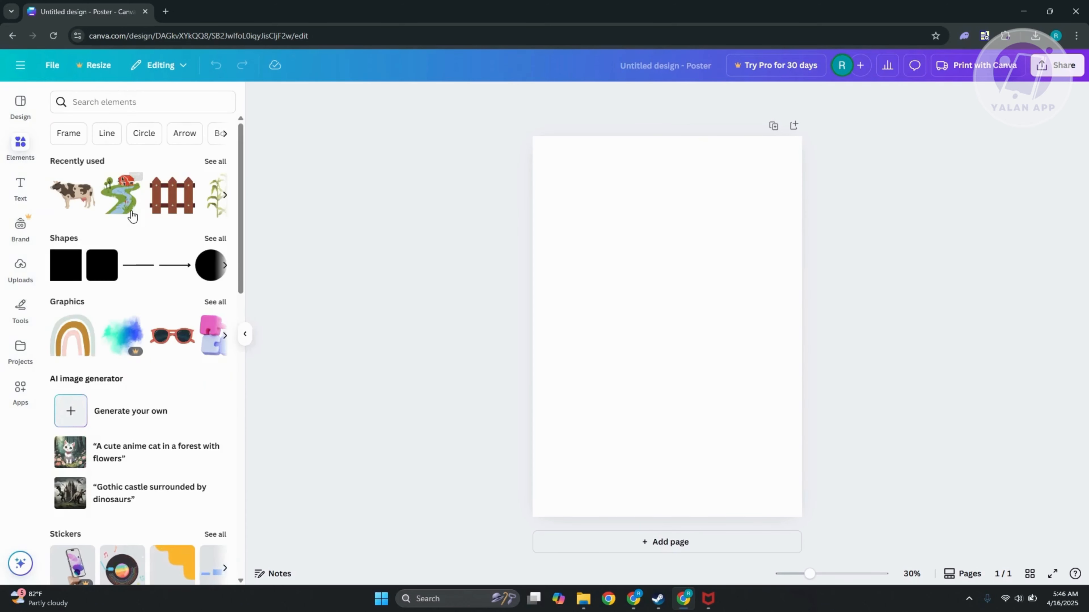
left_click_drag(64, 192, 526, 170)
left_click_drag(613, 314, 672, 416)
Step: Set the page background to the custom pale cyan colour #D7FEFF
left_click(677, 226)
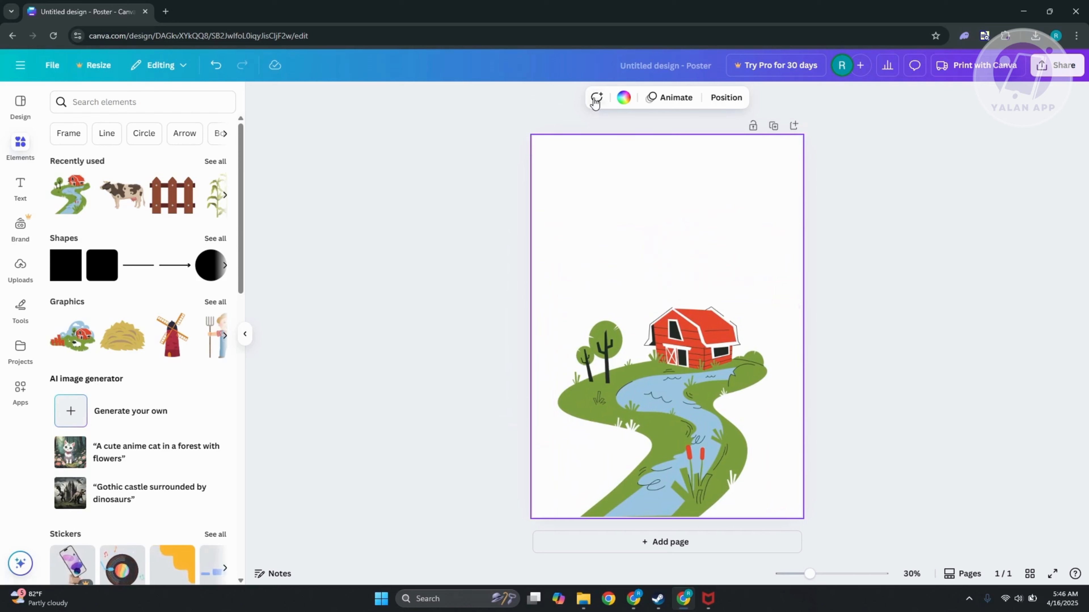
left_click(624, 97)
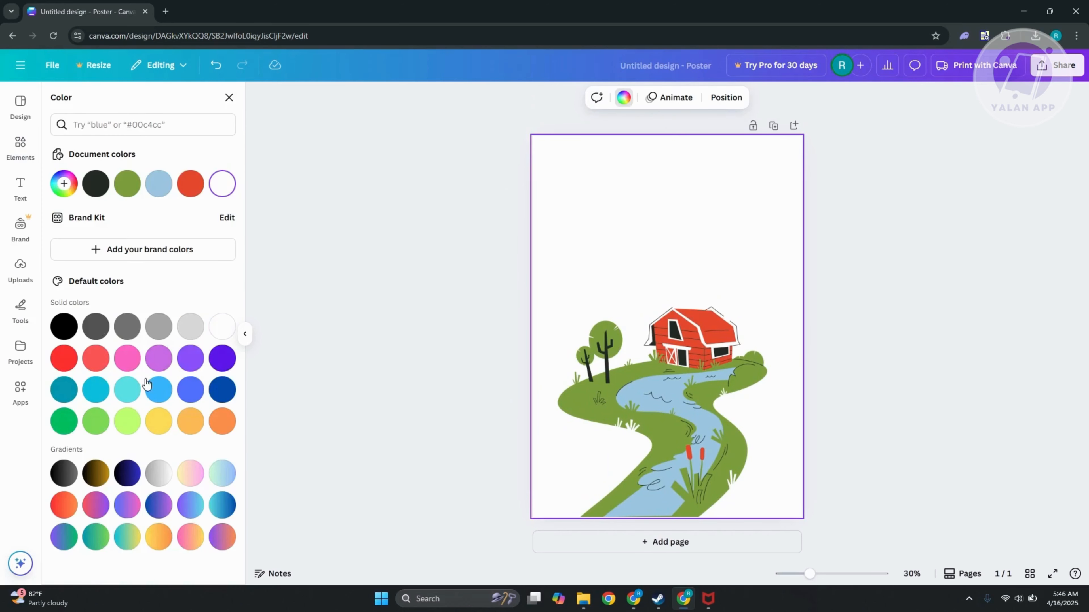
left_click(71, 392)
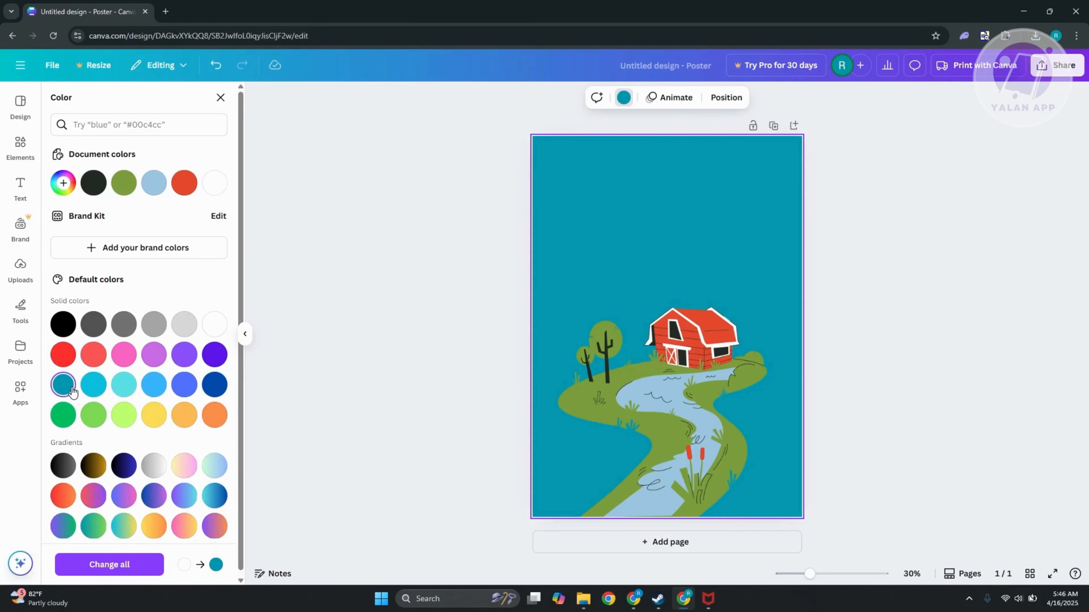
left_click(121, 384)
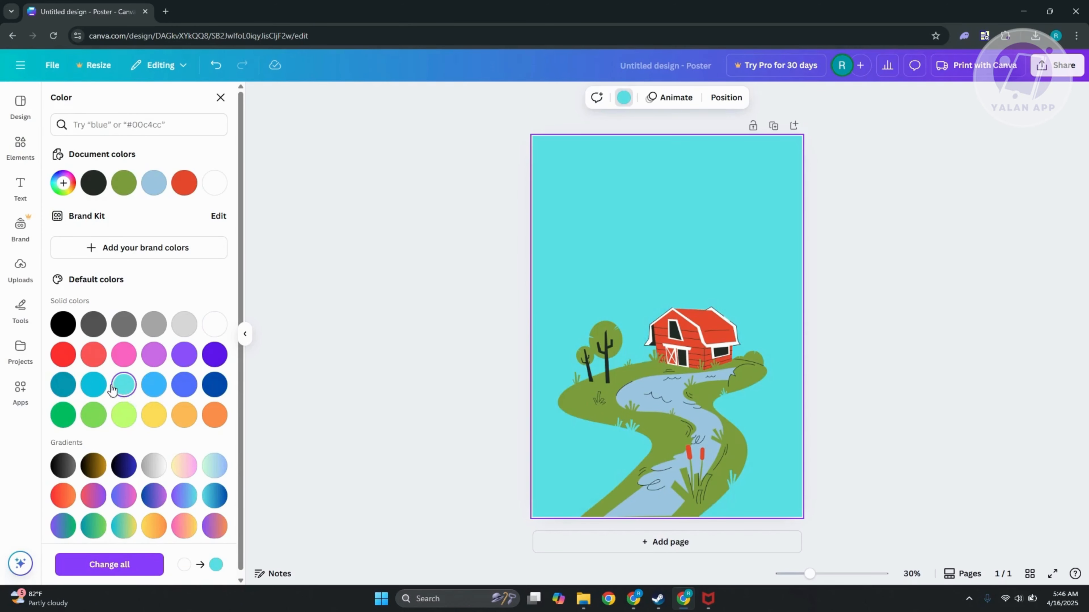
left_click(94, 385)
left_click(124, 385)
left_click(62, 194)
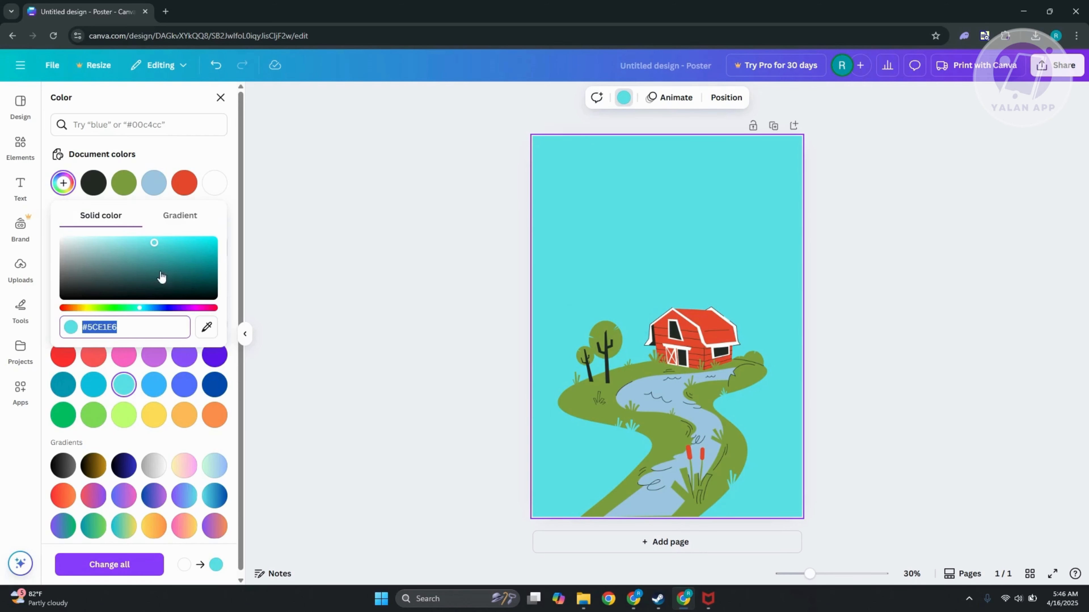
left_click_drag(154, 243, 85, 240)
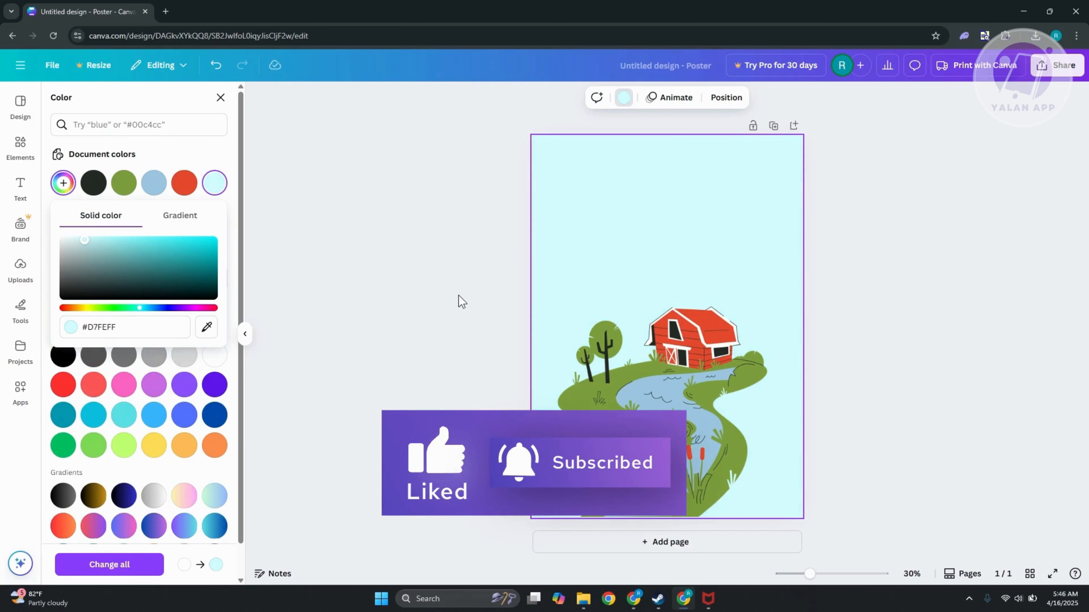
Step: Enlarge the barn and river graphic and reposition it across the full width of the page's lower part
left_click(557, 313)
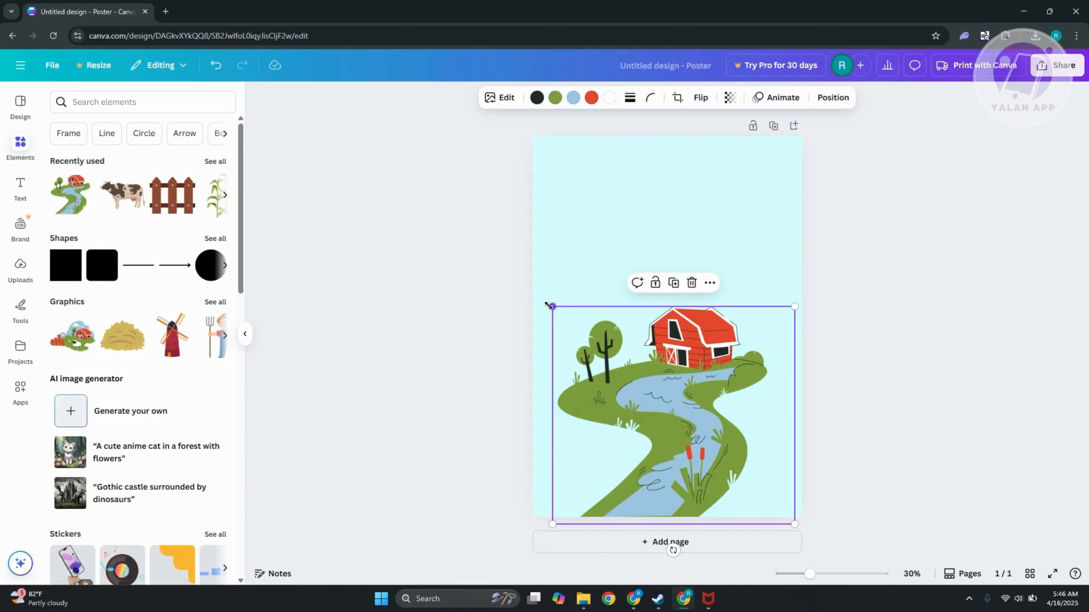
left_click_drag(549, 306, 513, 275)
left_click_drag(613, 354, 642, 351)
Step: Add a heading across the top of the page in the Above the Beyond Script font
left_click(20, 188)
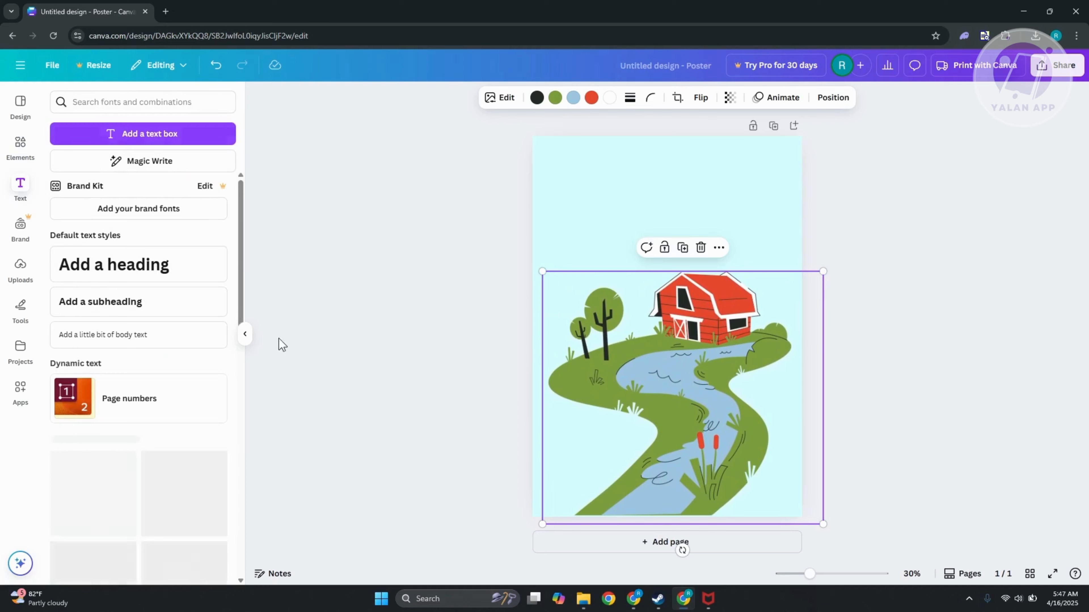
left_click_drag(114, 277, 668, 174)
left_click(935, 324)
left_click(430, 98)
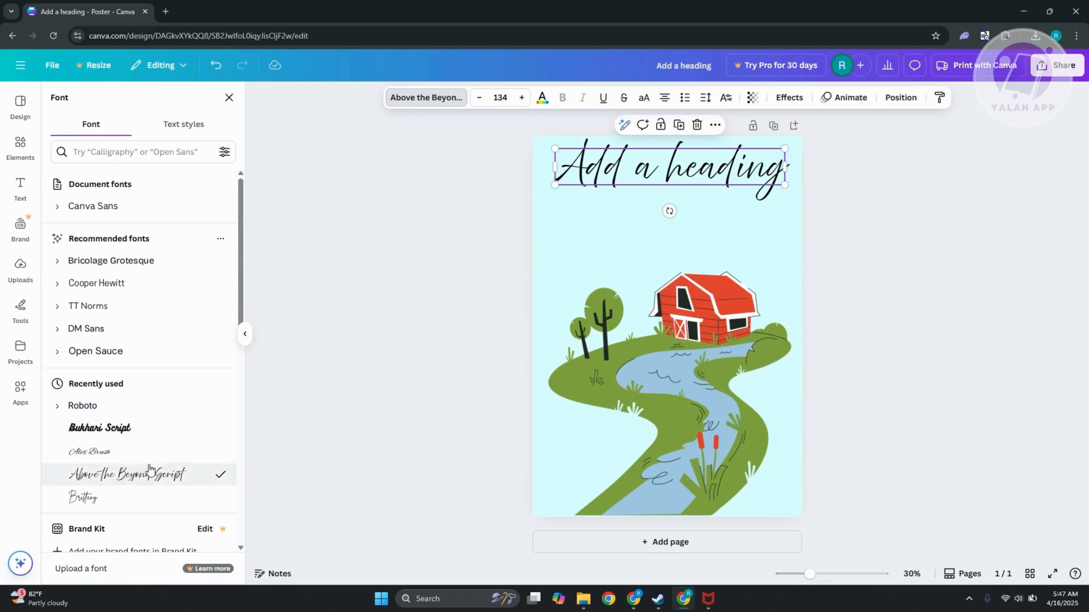
left_click_drag(673, 174, 676, 166)
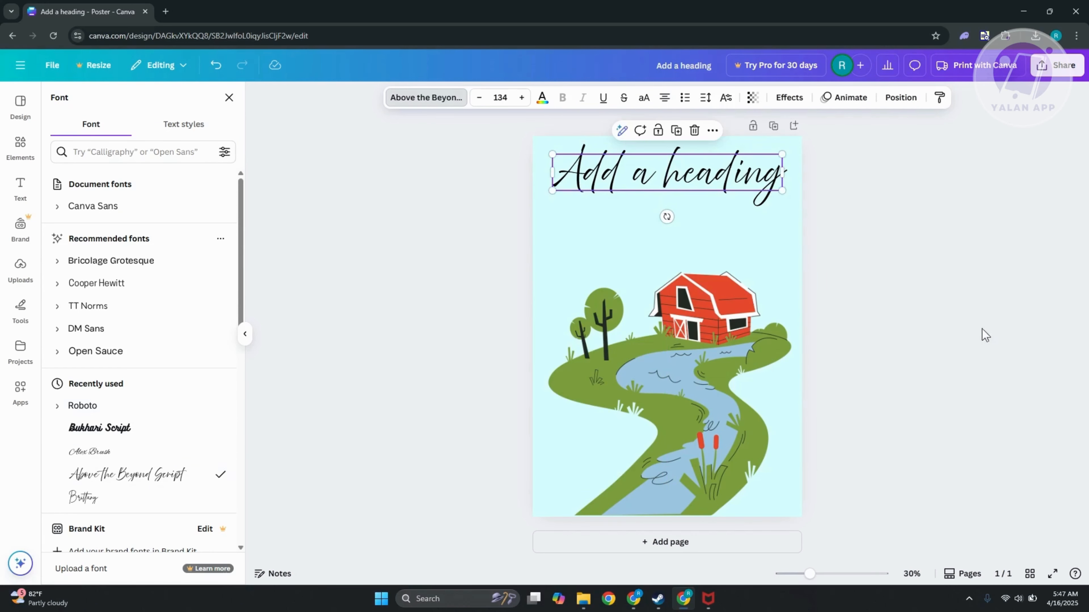
key("Escape")
Step: Add the yellow flower from the recently used elements, partly off the page's upper-left corner and behind the heading
left_click(14, 143)
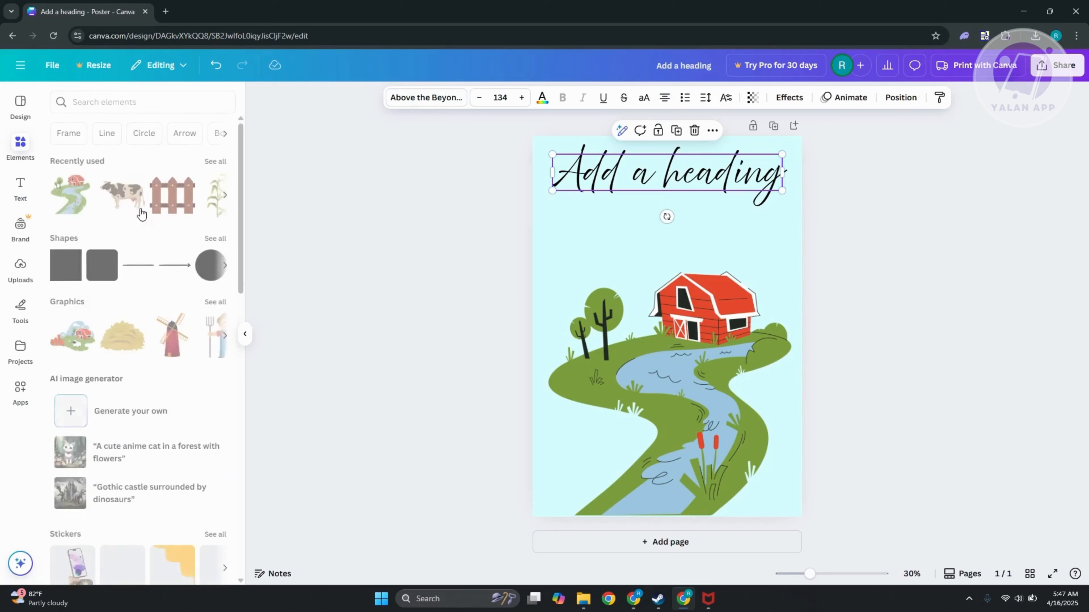
left_click(221, 167)
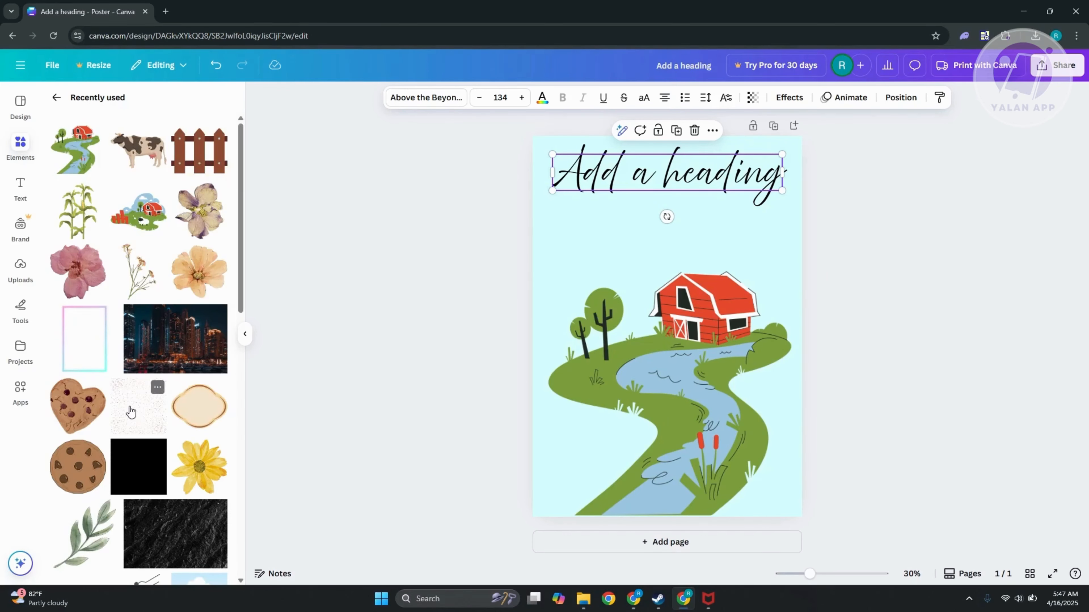
left_click_drag(185, 474, 583, 274)
left_click_drag(659, 342, 525, 210)
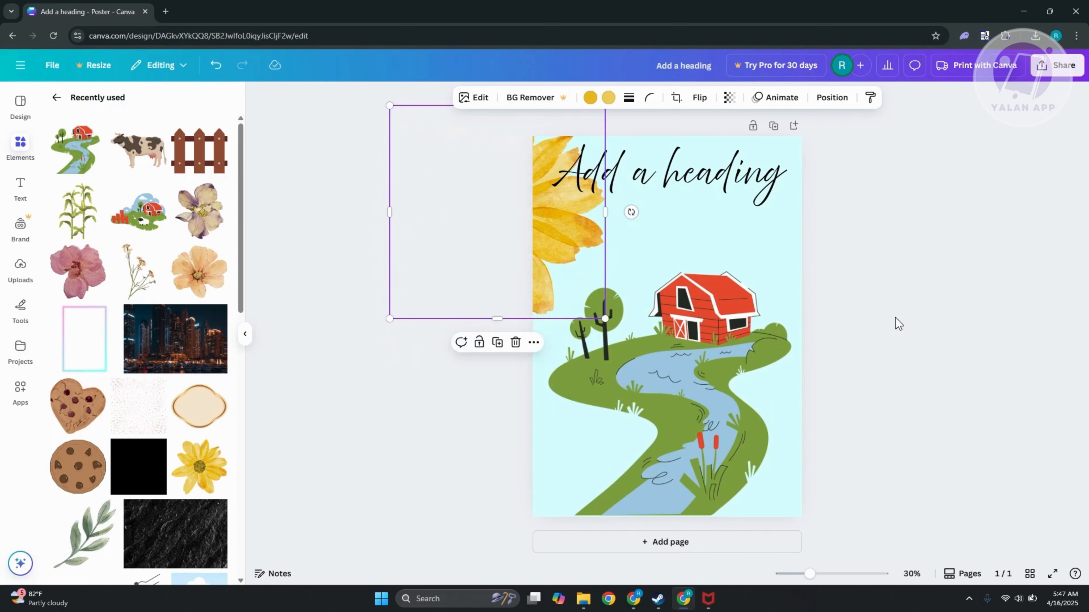
left_click(896, 319)
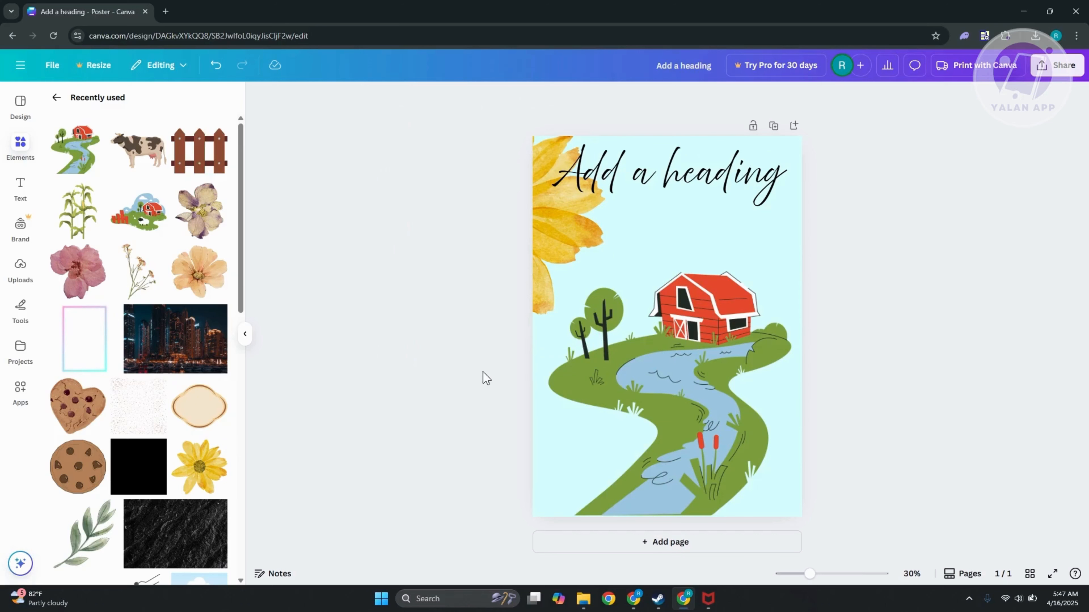
Step: Add a second page and place the barn and sheep farm graphic across its upper half at nearly full width
left_click(666, 542)
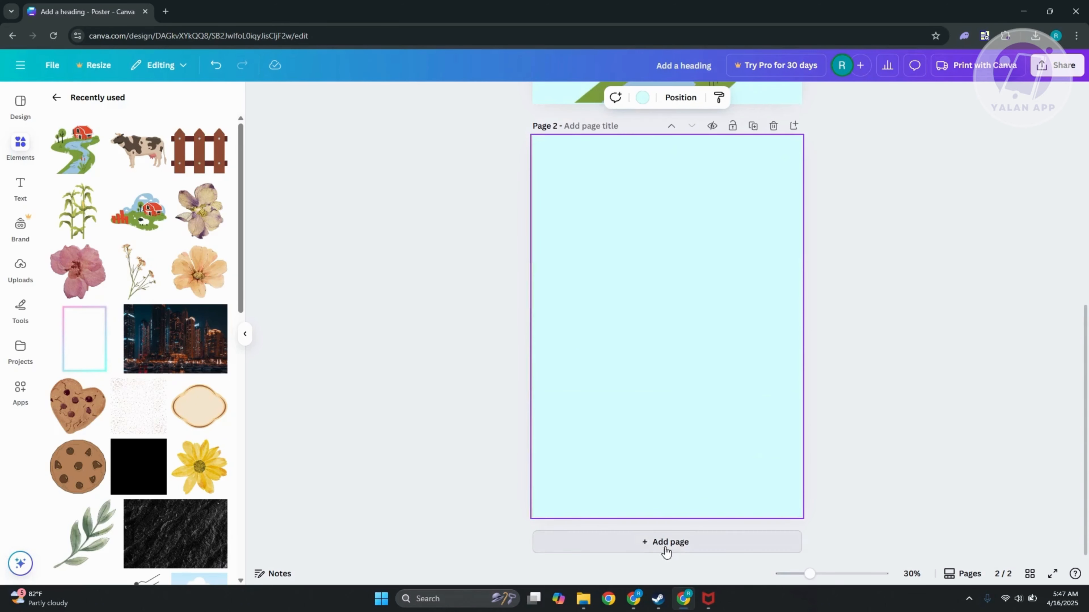
left_click_drag(141, 208, 649, 216)
left_click_drag(610, 181, 520, 158)
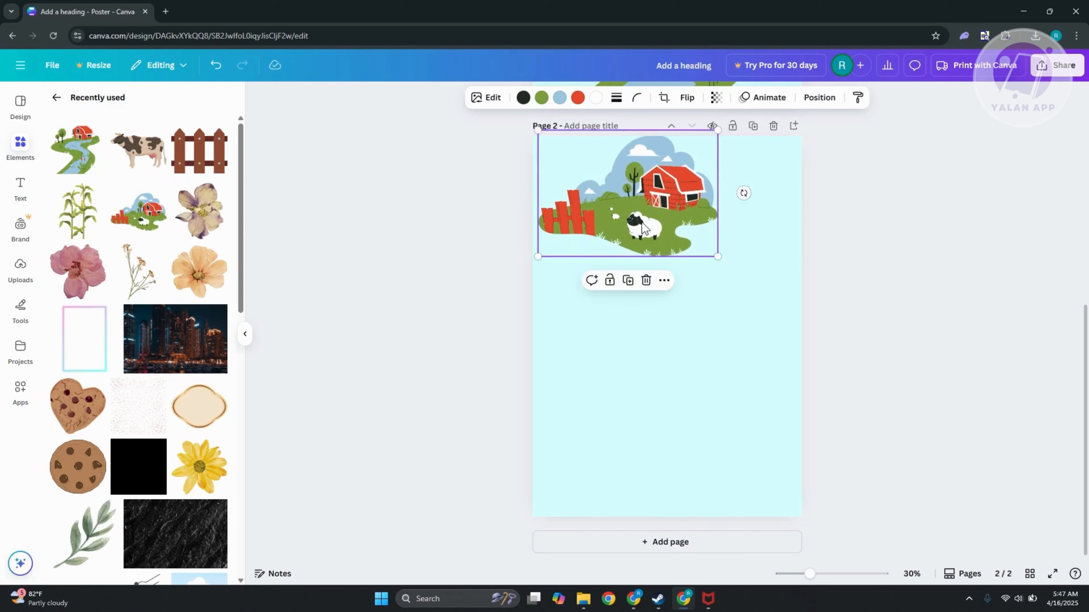
left_click_drag(640, 224, 681, 250)
left_click_drag(757, 282, 694, 257)
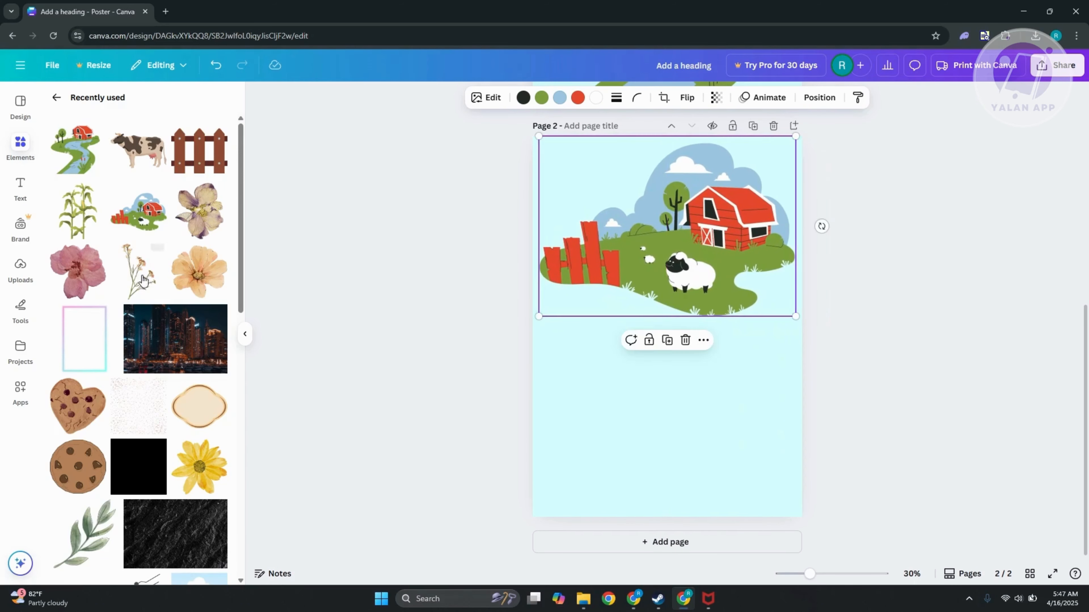
Step: Place the cow graphic at the bottom of page 2 and the corn stalks in front of it in the lower-left corner
left_click_drag(130, 174, 724, 498)
mouse_move(671, 446)
left_mouse_down()
mouse_move(553, 373)
mouse_move(655, 448)
left_mouse_up()
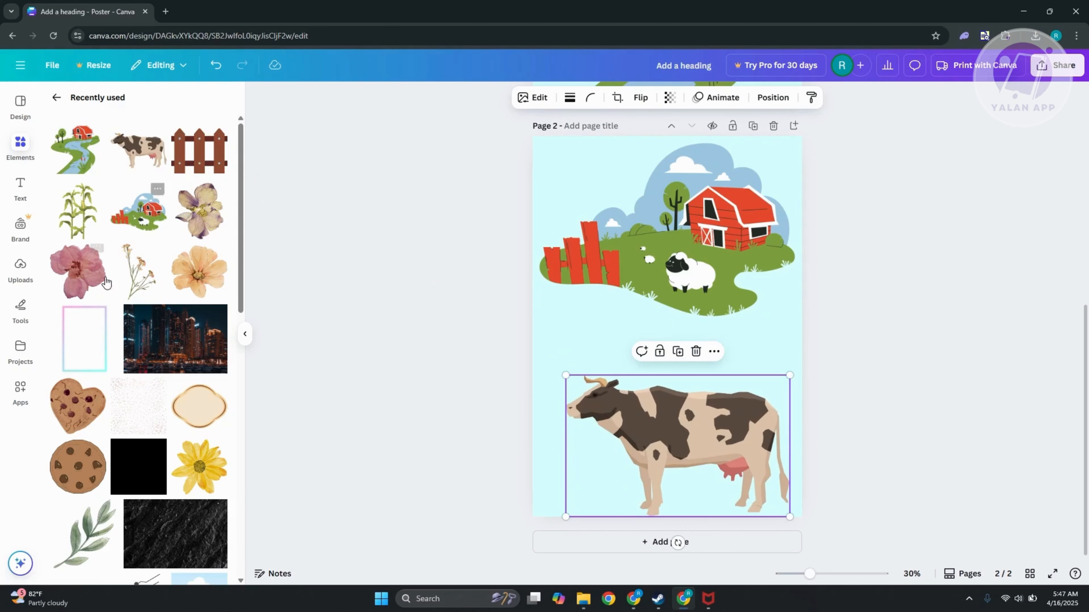
left_click_drag(99, 217, 602, 291)
left_click_drag(724, 407, 663, 403)
left_click_drag(730, 275, 648, 396)
left_click_drag(599, 474, 601, 484)
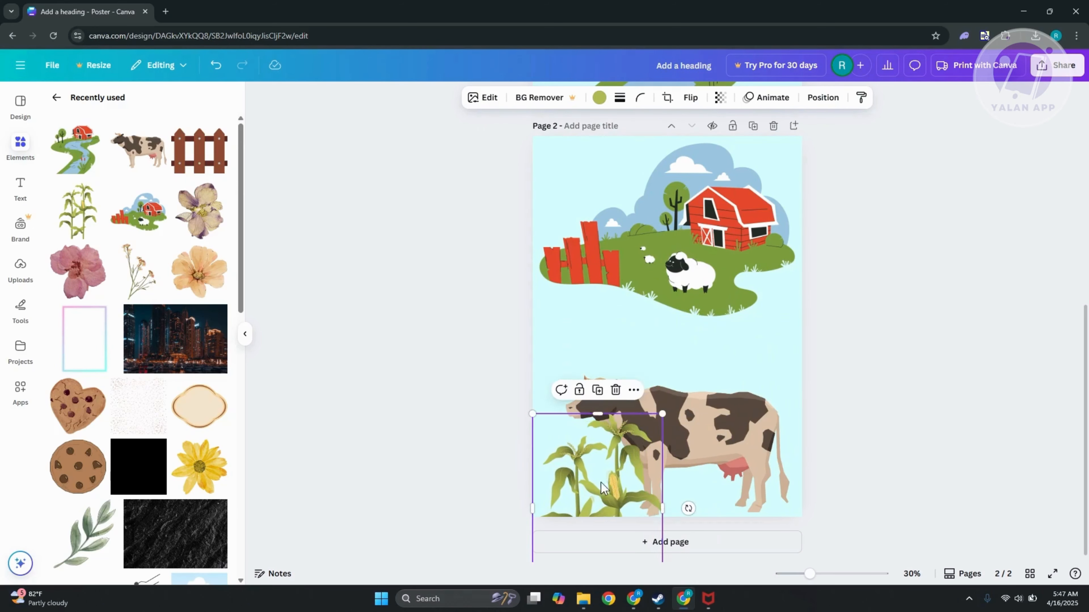
left_click(360, 256)
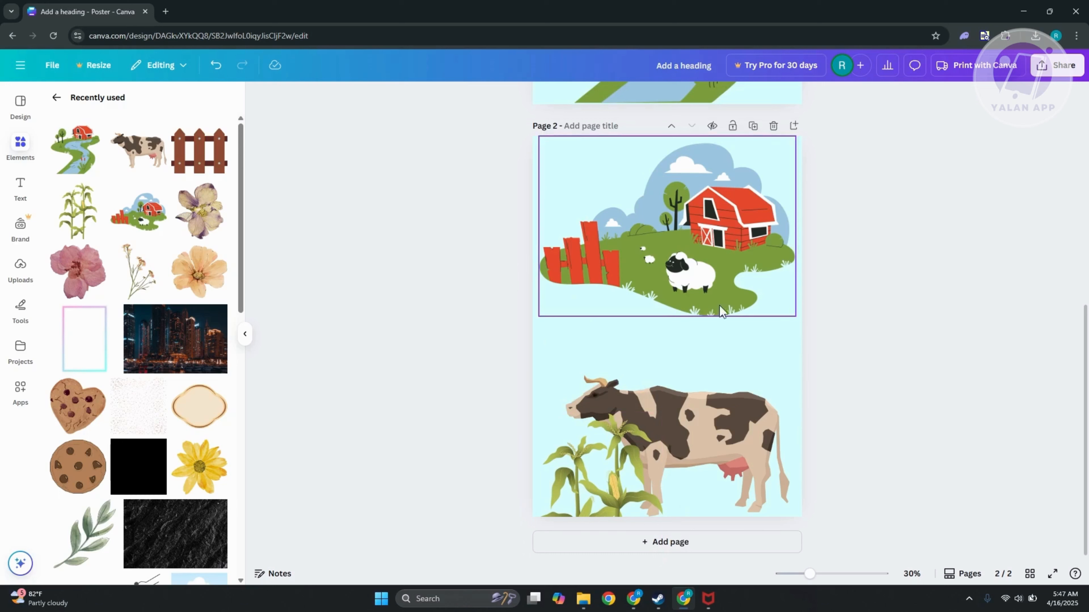
Step: Add a third page and place the stack of books graphic across its lower half
left_click(674, 543)
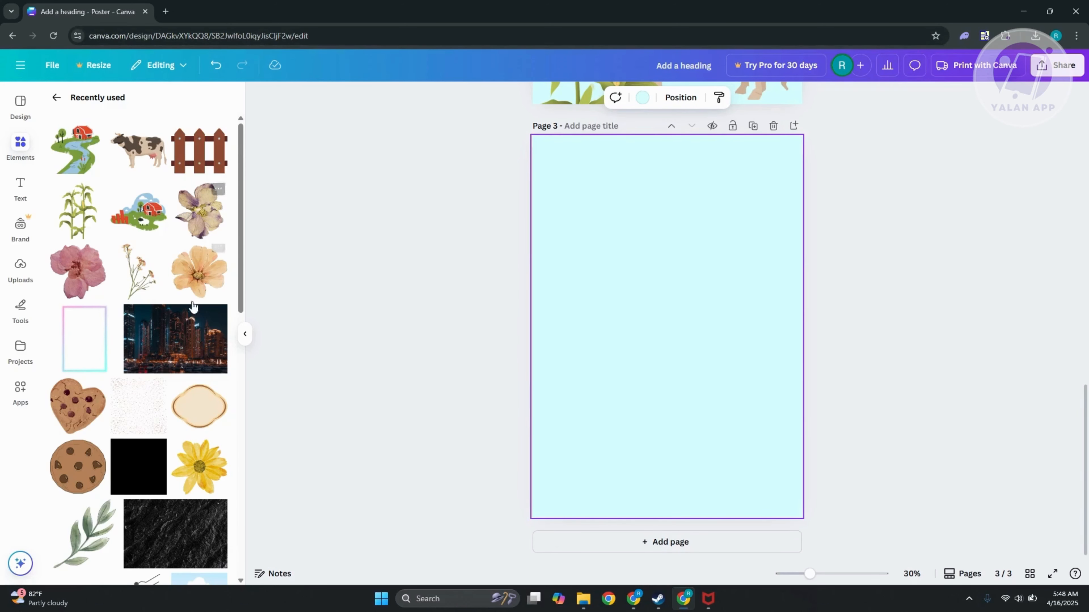
scroll(192, 306, "down", 6)
left_click_drag(97, 361, 673, 401)
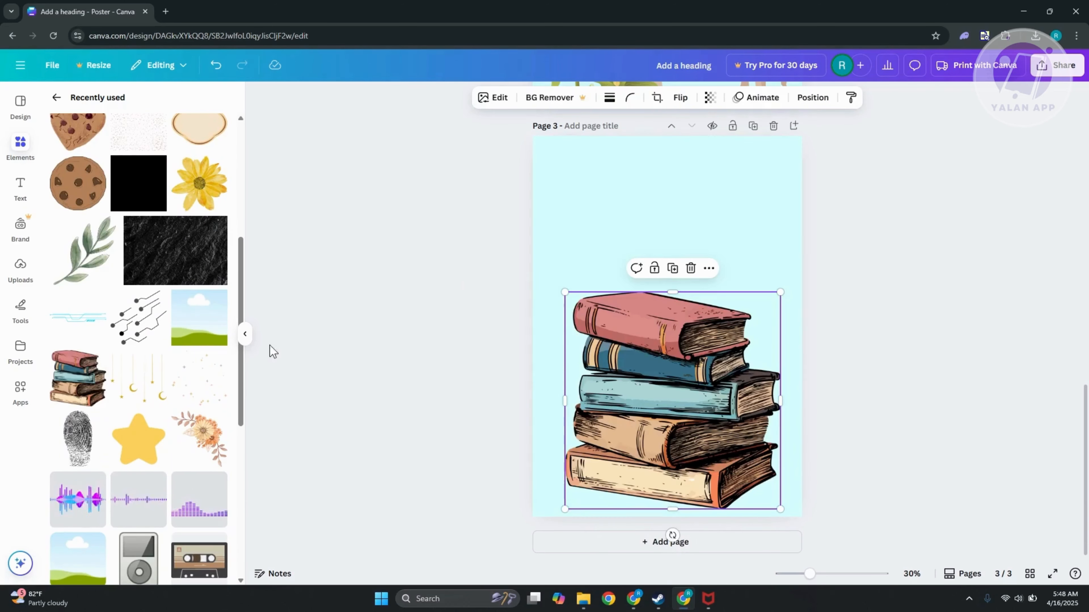
Step: Place the peach flower partly off page 3's upper right edge and add a body text box beside it
scroll(187, 391, "up", 6)
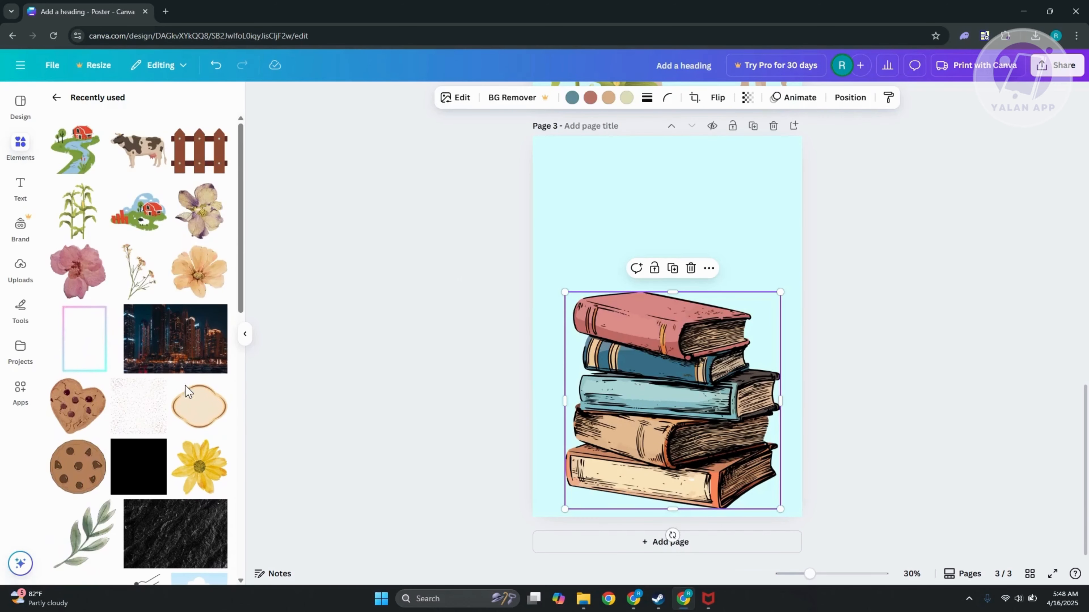
left_click_drag(217, 252, 725, 193)
left_click(394, 266)
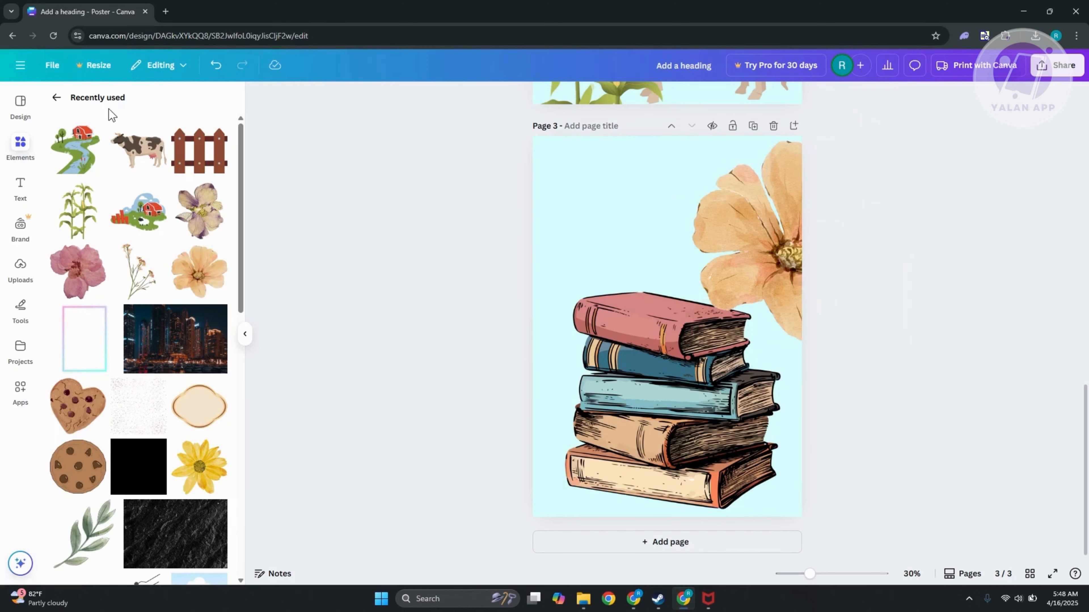
left_click(18, 188)
left_click_drag(107, 335, 608, 176)
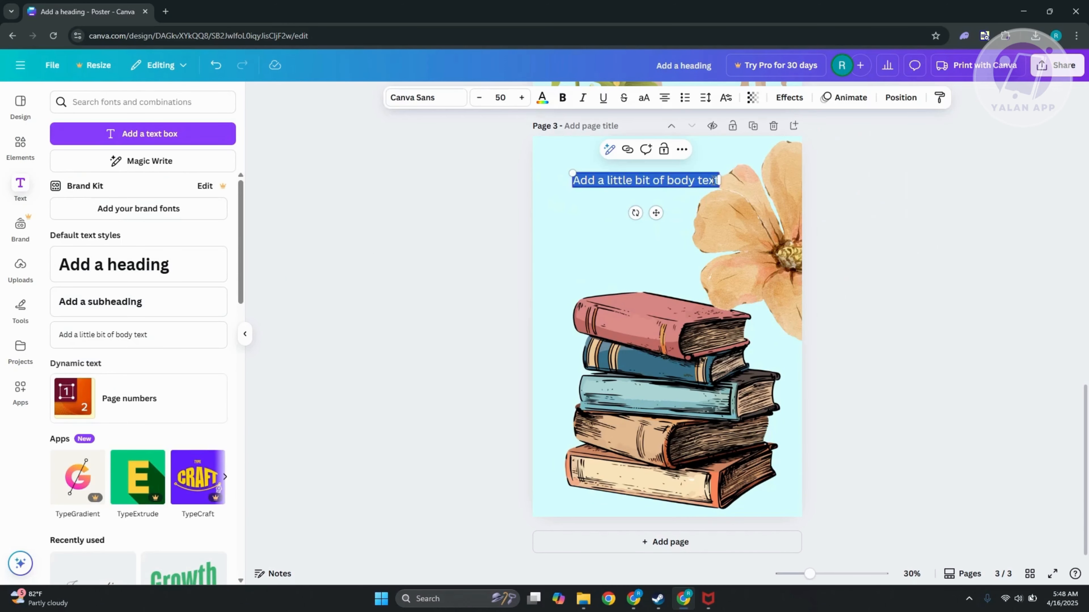
Step: Search the web for "lorem ipsum" in a new browser tab and open the lipsum.com site
left_click(165, 11)
type("lorem ")
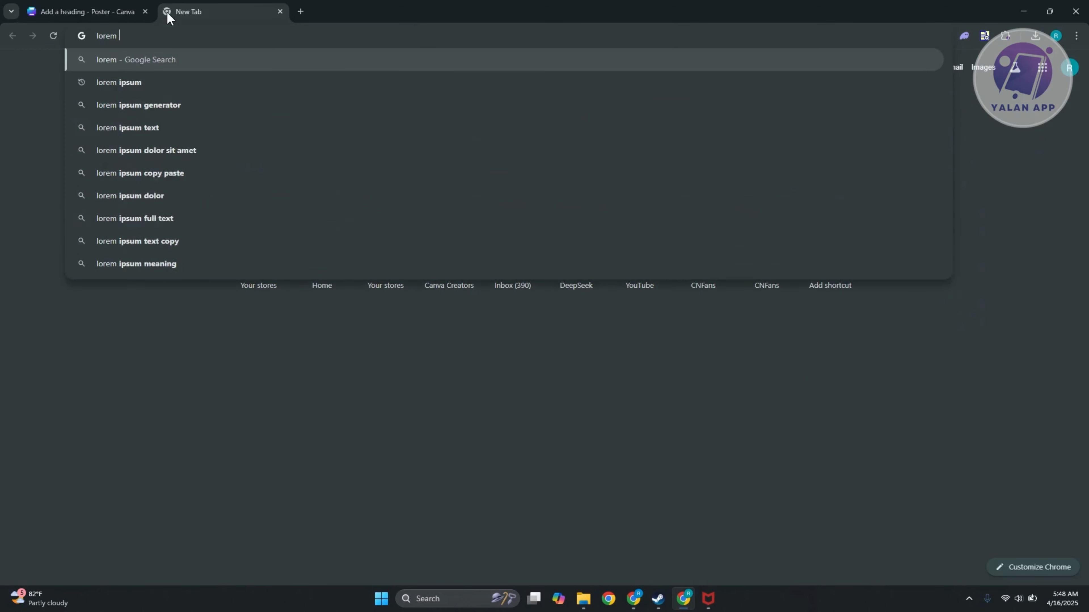
type("ipsum")
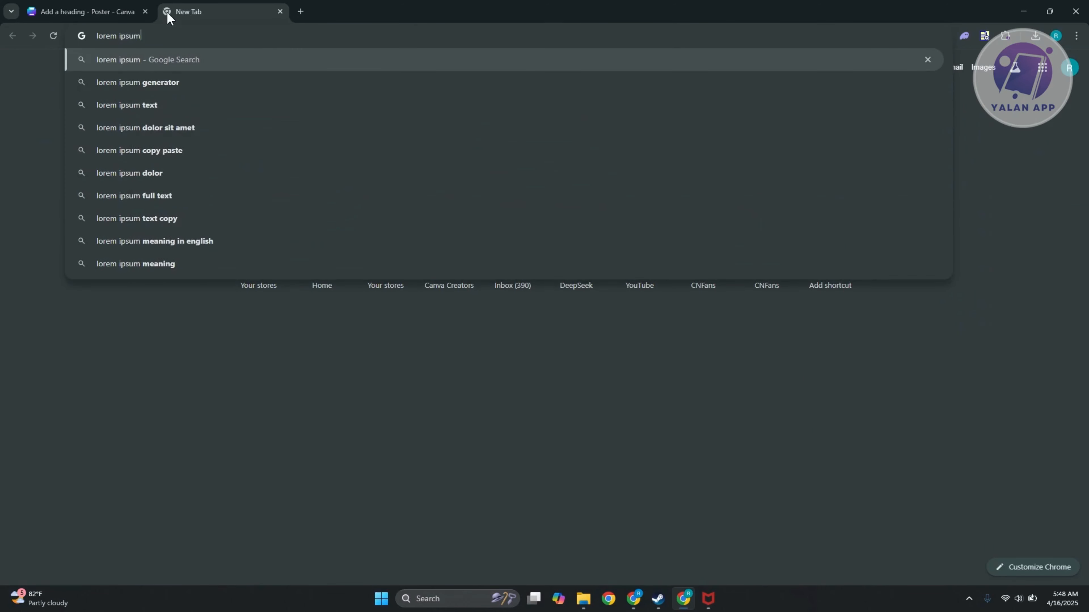
key("Return")
left_click(242, 395)
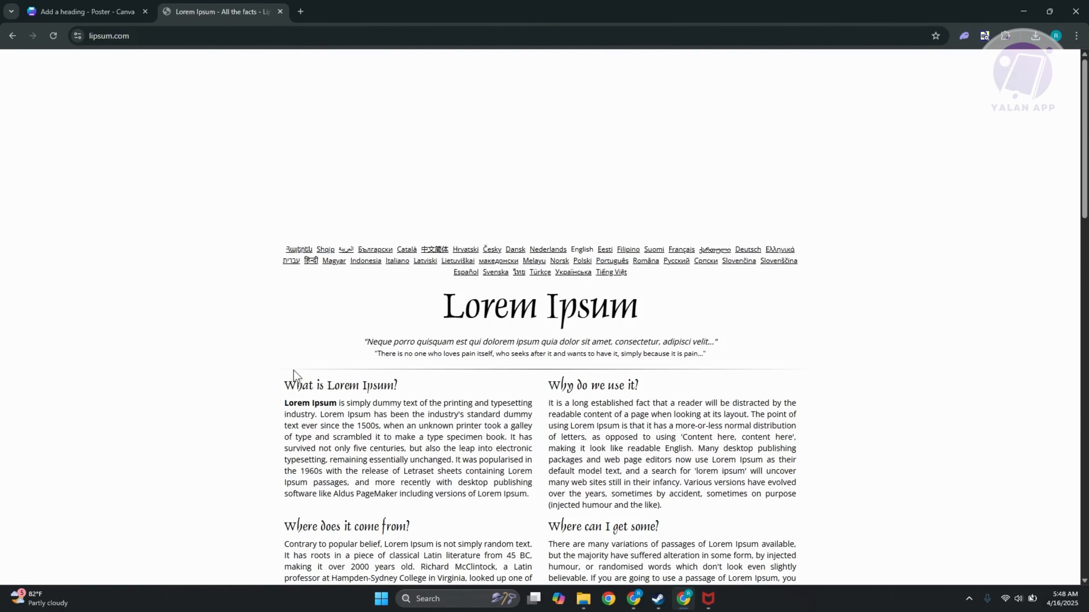
Step: Copy the standard Lorem Ipsum passage used since the 1500s from the page
scroll(418, 415, "down", 4)
scroll(348, 356, "down", 10)
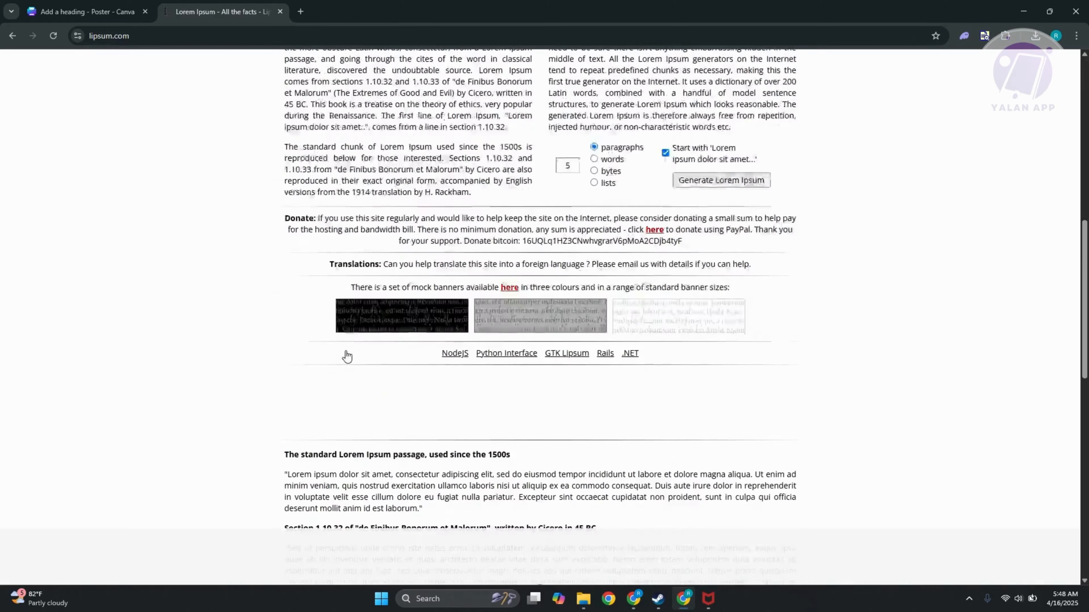
left_click_drag(288, 222, 424, 270)
key("ctrl+c")
Step: Back in the Canva design, replace page 3's body text with the copied passage and delete everything after "laboris nisi"
left_click(71, 11)
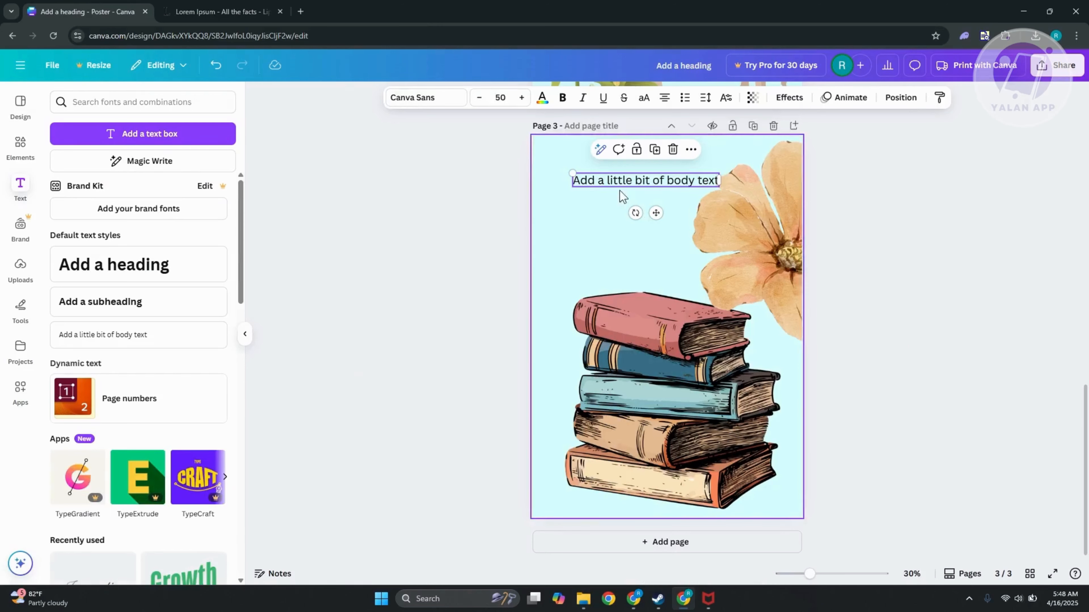
double_click(609, 180)
key("ctrl+v")
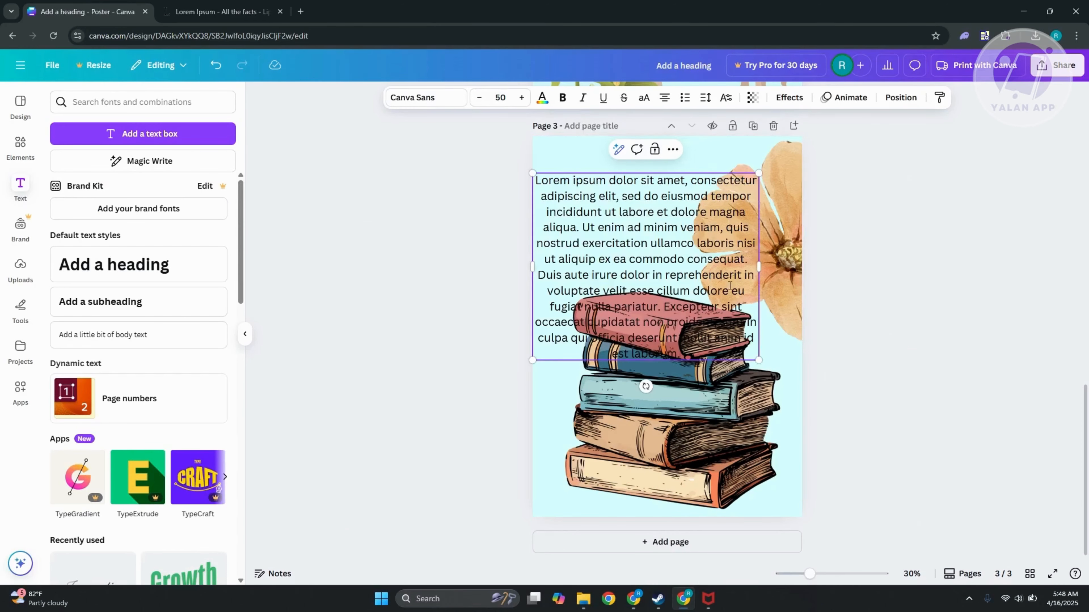
left_click_drag(735, 353, 542, 259)
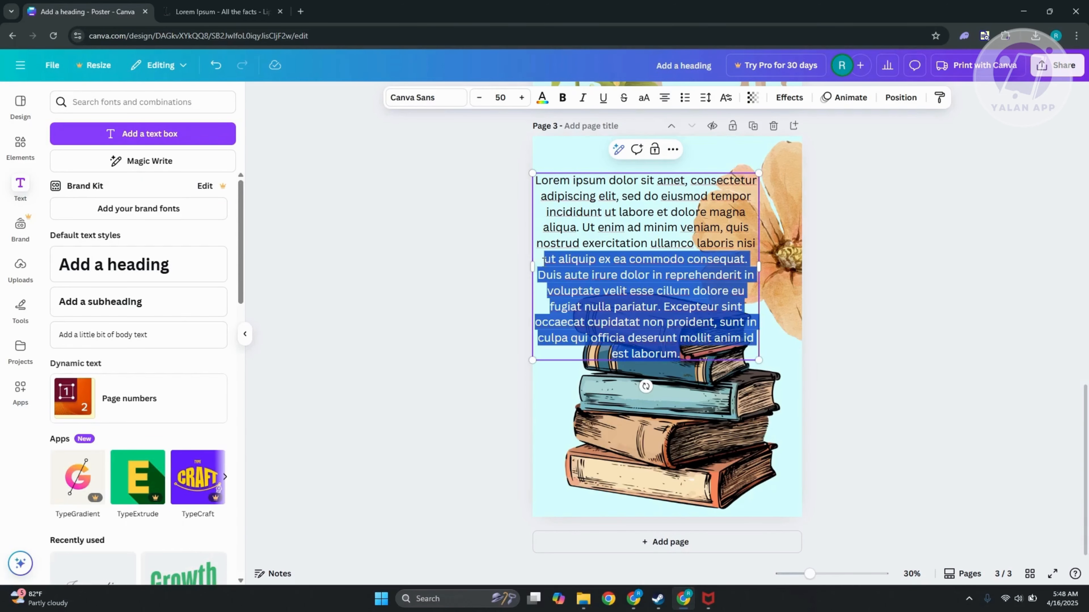
key("BackSpace")
Step: Narrow the Lorem Ipsum text box to fit beside the flower and move it up, slightly in from the page's left edge
left_click_drag(754, 215, 622, 244)
left_click(879, 288)
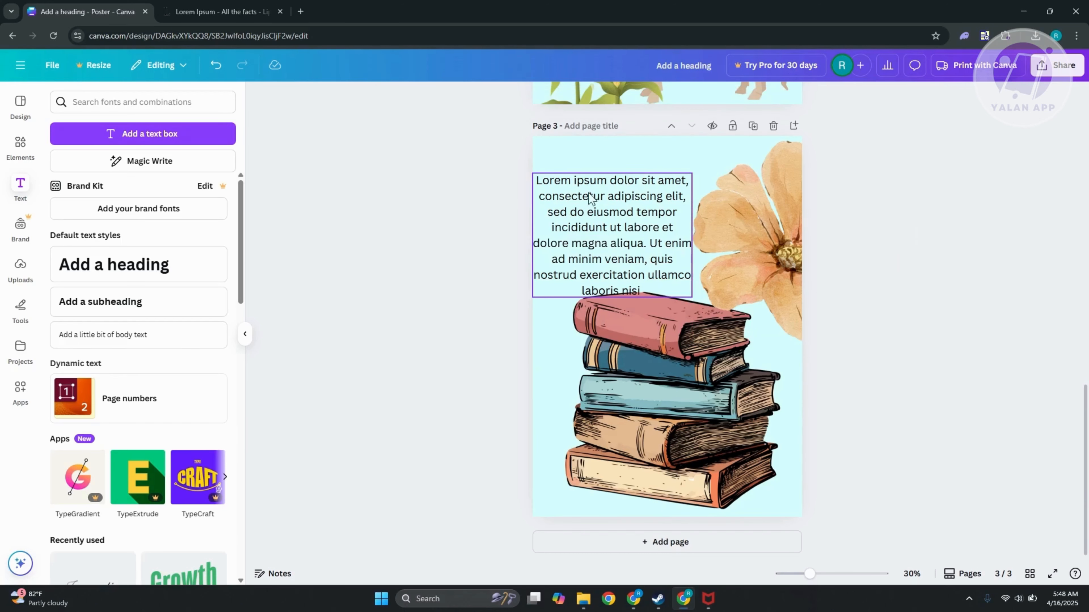
left_click_drag(600, 191, 608, 174)
left_click_drag(696, 216, 691, 218)
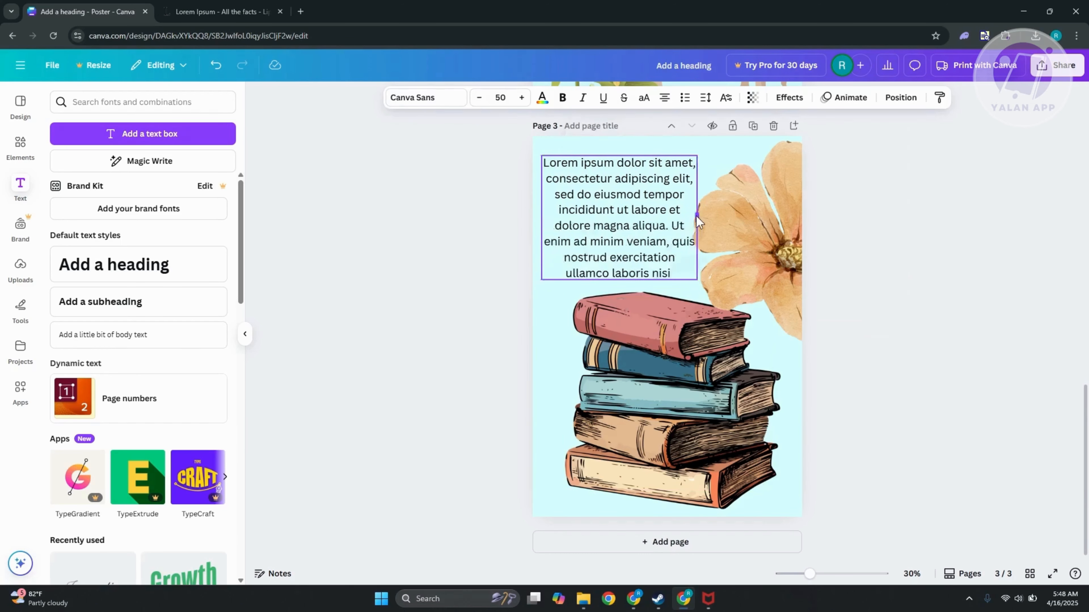
Step: Left-align the Lorem Ipsum paragraph and move it slightly up, clear of the stack of books
left_click(668, 98)
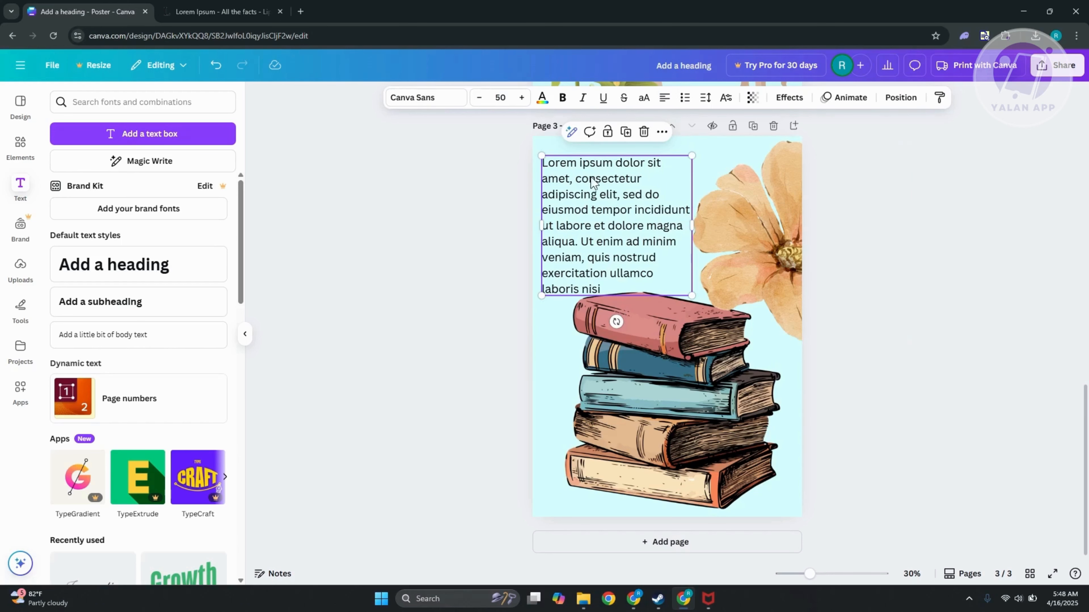
left_click_drag(628, 239, 627, 232)
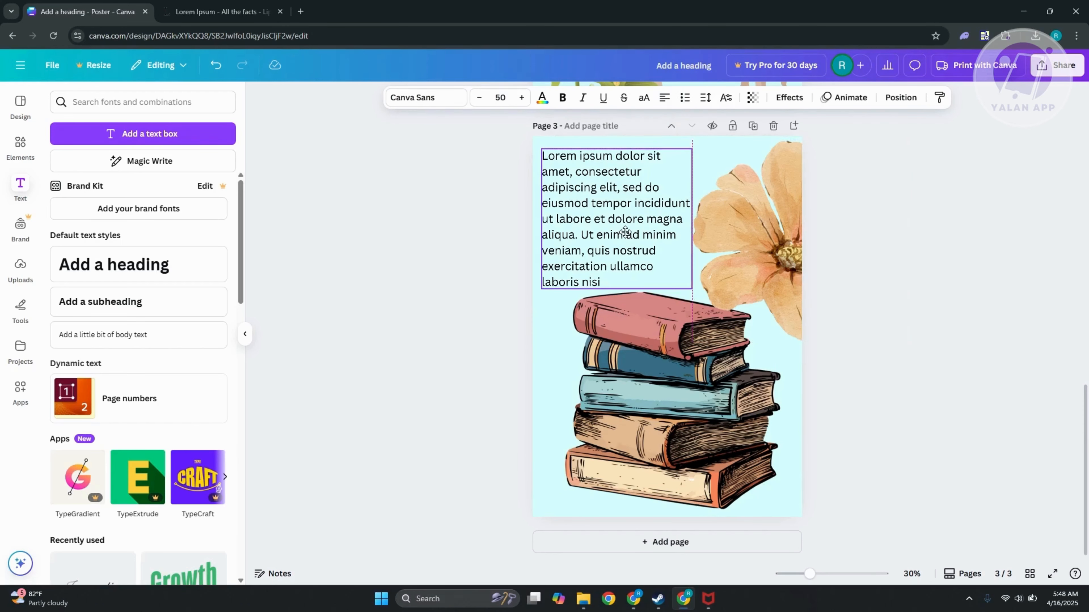
left_click(876, 248)
Step: Set the font size of the whole Lorem Ipsum paragraph to 45
left_click(571, 235)
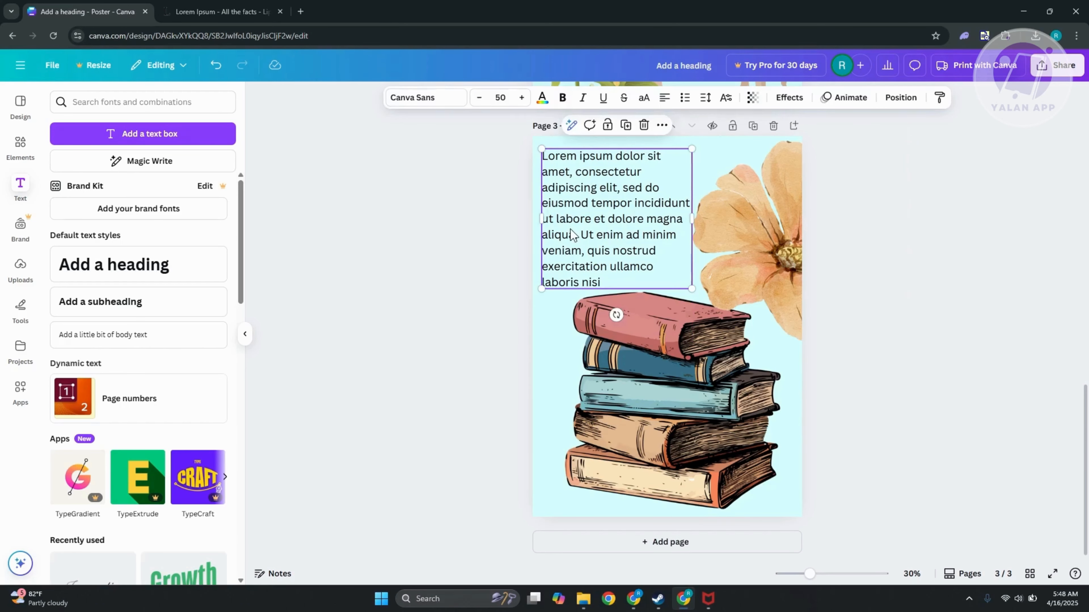
double_click(618, 192)
key("ctrl+shift+comma")
key("ctrl+shift+comma")
key("ctrl+shift+comma")
key("ctrl+shift+comma")
key("ctrl+shift+comma")
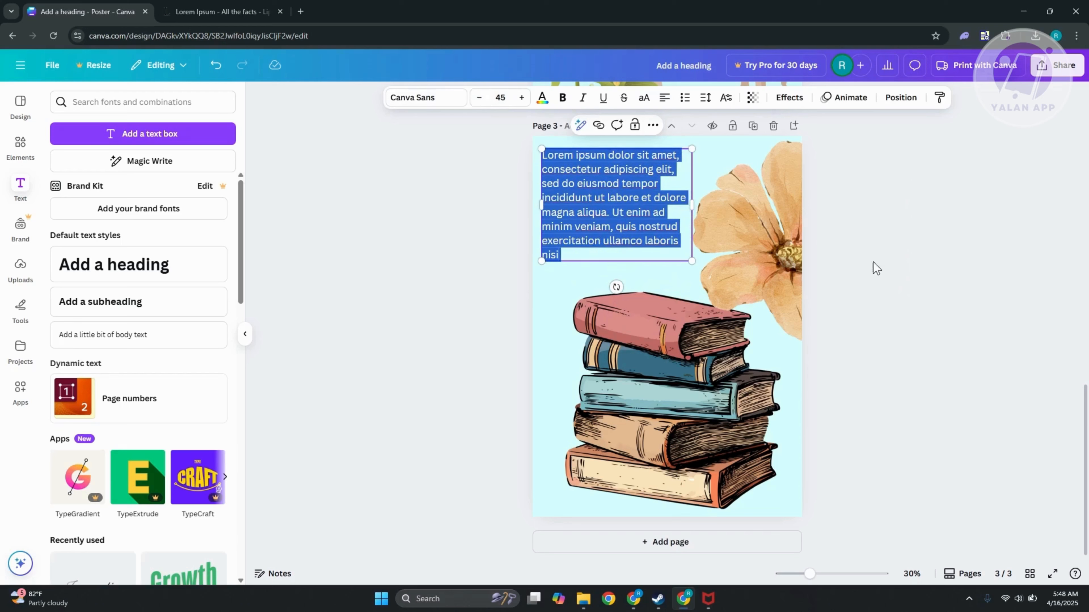
left_click(887, 287)
Step: Narrow the Lorem Ipsum text box further and move it inward to center it between the page's left edge and the flower
left_click(647, 197)
left_click_drag(647, 197, 671, 218)
left_click_drag(590, 210, 603, 200)
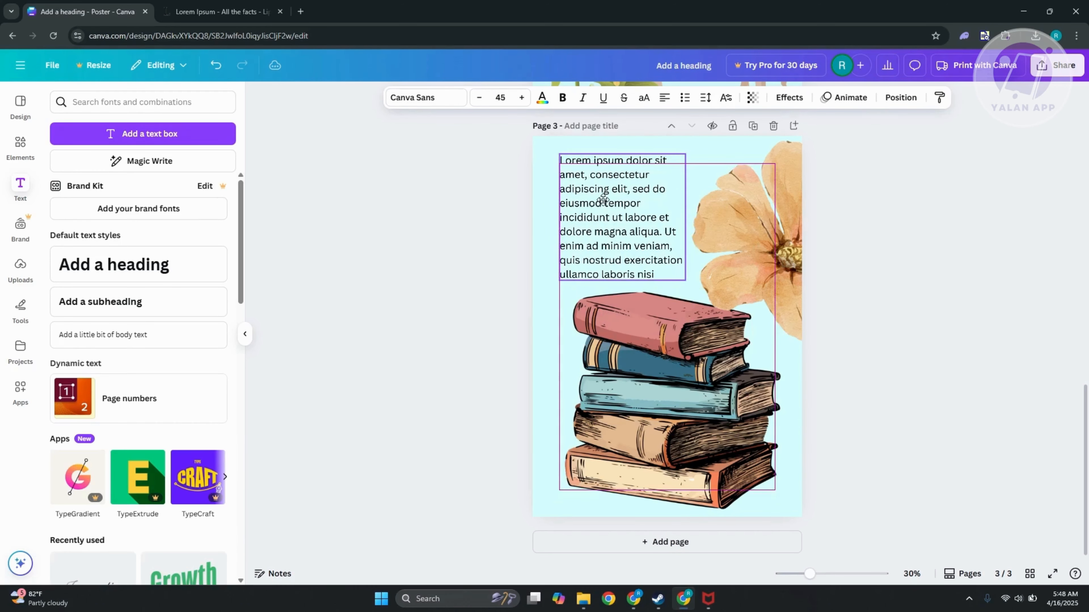
left_click(972, 272)
Step: Add a fourth page and paste a copy of page 3's peach flower onto it
scroll(969, 283, "up", 10)
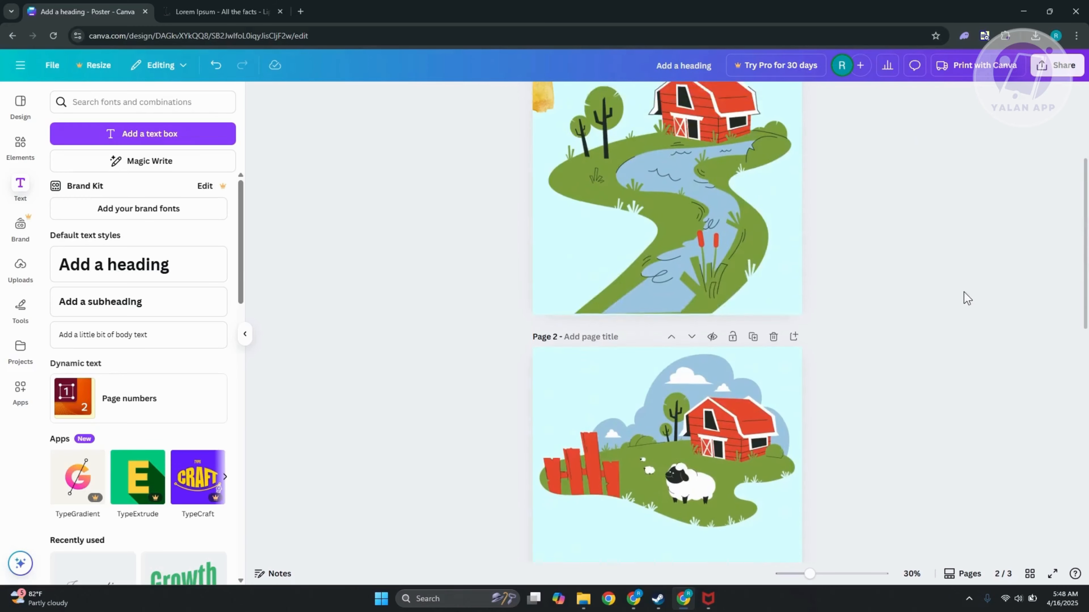
scroll(960, 304, "down", 10)
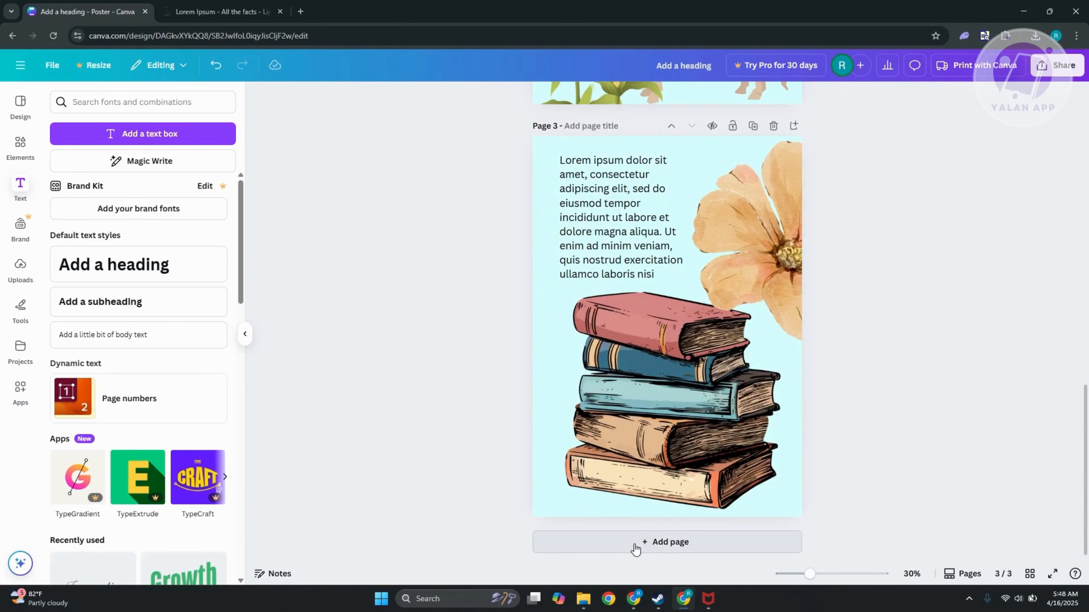
left_click(635, 545)
scroll(593, 360, "up", 5)
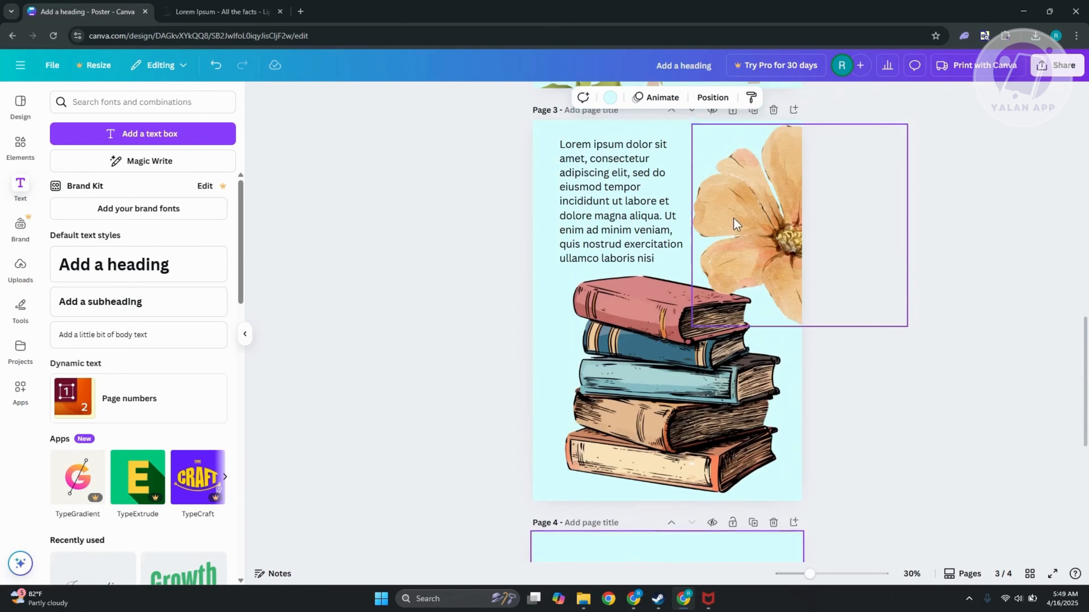
left_click(774, 243)
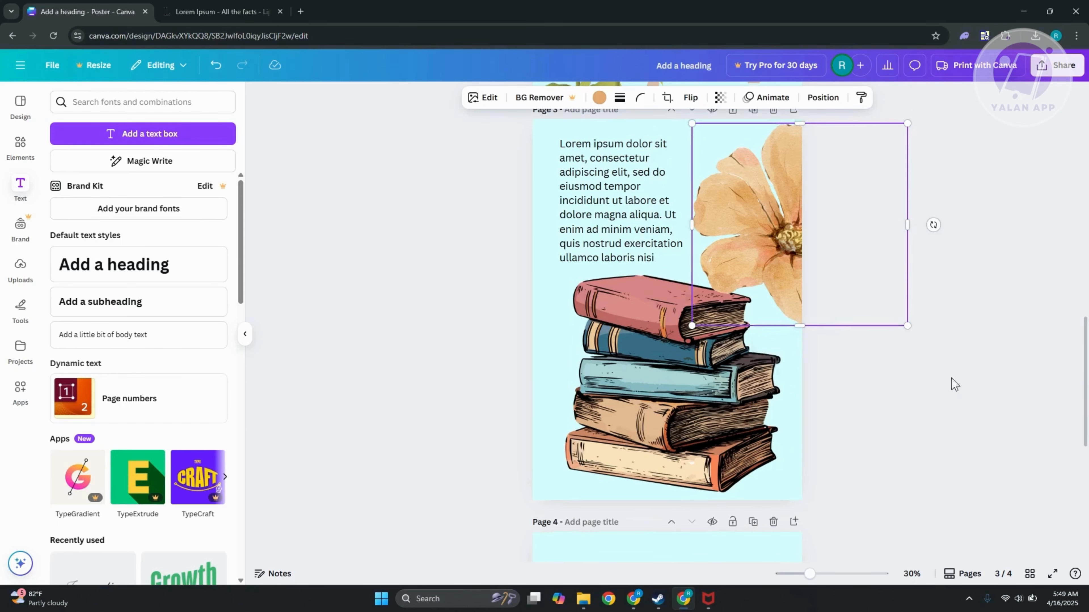
scroll(953, 382, "down", 5)
key("ctrl+v")
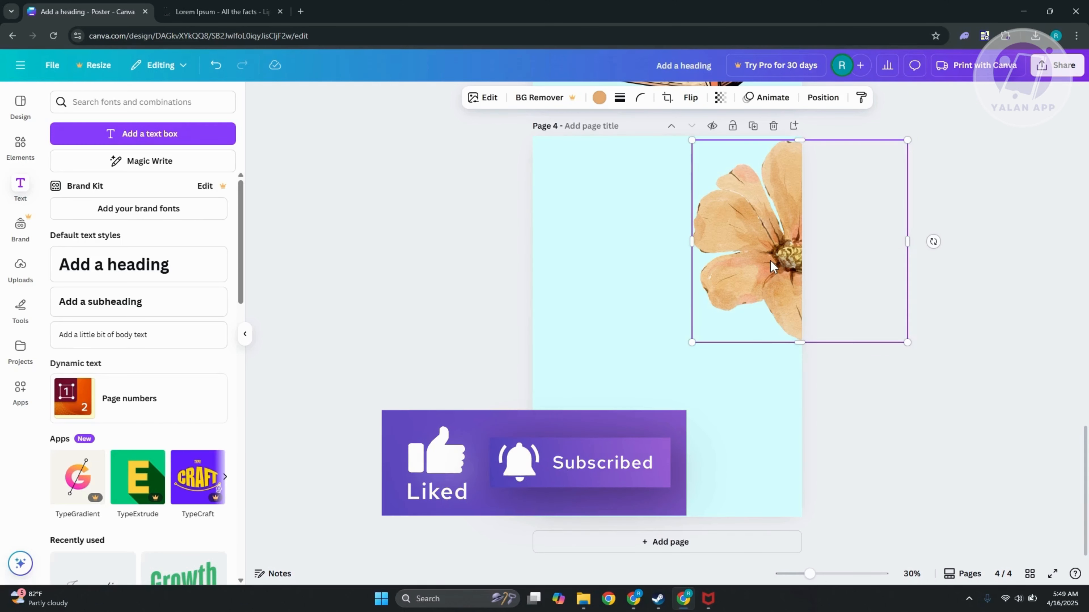
Step: Position page 4's flower partly off the upper left edge so it continues the half cut off on page 3
left_click_drag(770, 259, 471, 224)
scroll(979, 319, "up", 8)
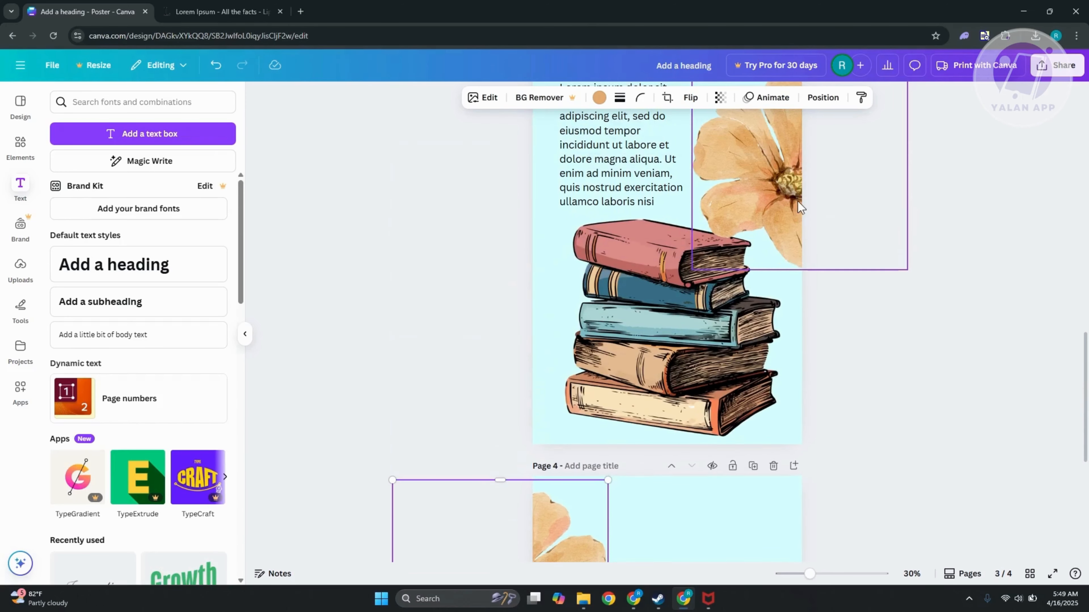
scroll(547, 343, "down", 5)
left_click_drag(547, 346, 589, 348)
scroll(890, 363, "up", 5)
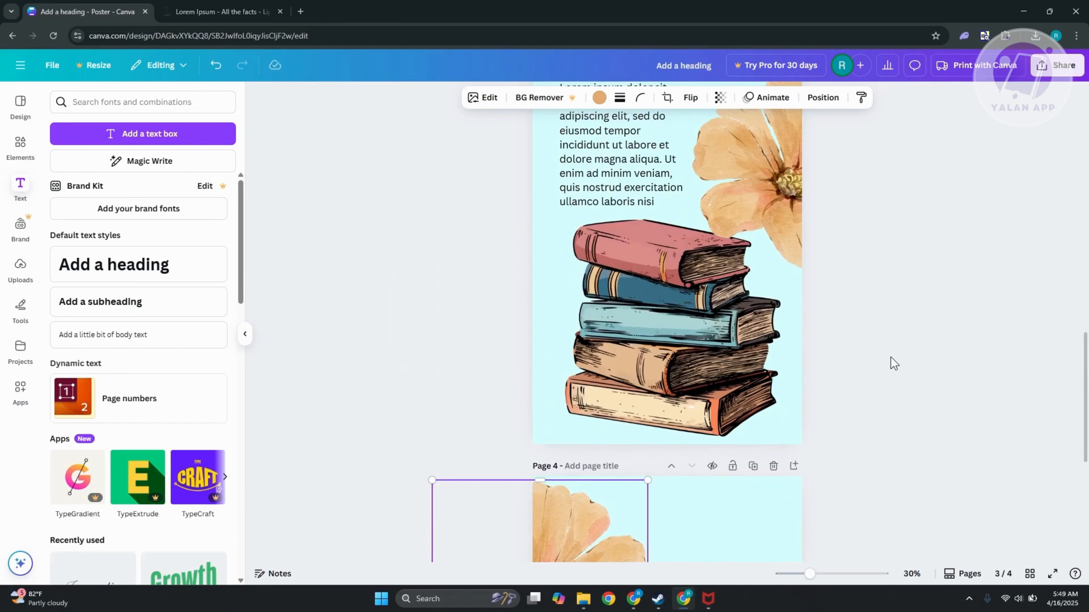
scroll(891, 363, "down", 5)
left_click_drag(571, 366, 608, 367)
scroll(900, 376, "up", 5)
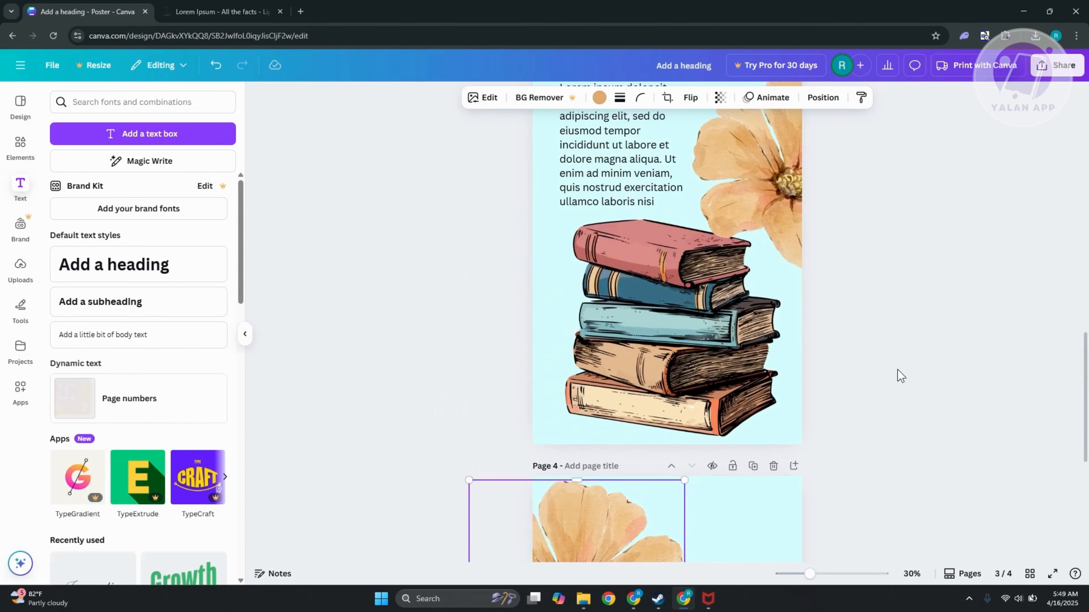
scroll(900, 374, "down", 5)
scroll(761, 345, "up", 4)
scroll(770, 250, "up", 1)
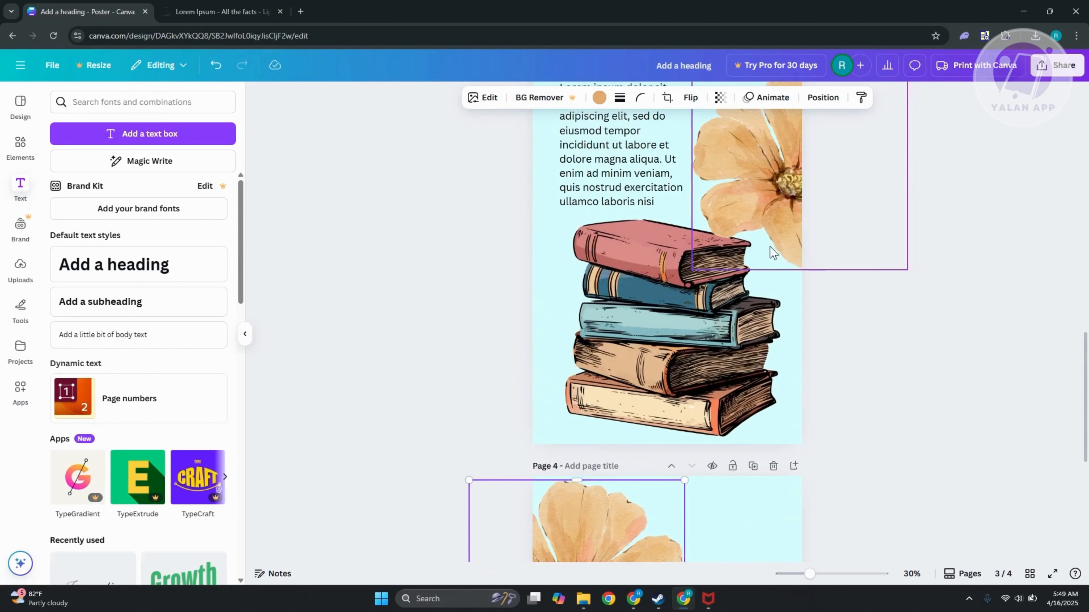
scroll(892, 355, "down", 5)
left_click_drag(601, 389, 554, 388)
left_click(899, 353)
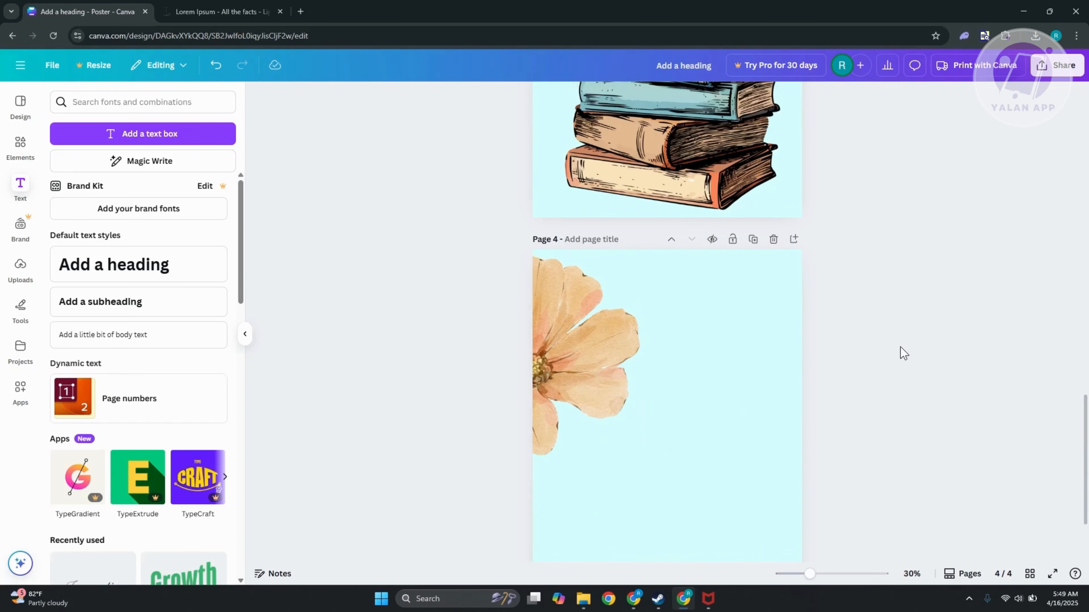
Step: Add the pink-flowered stem from the recently used elements to the middle of page 4
scroll(900, 353, "up", 5)
scroll(900, 341, "up", 5)
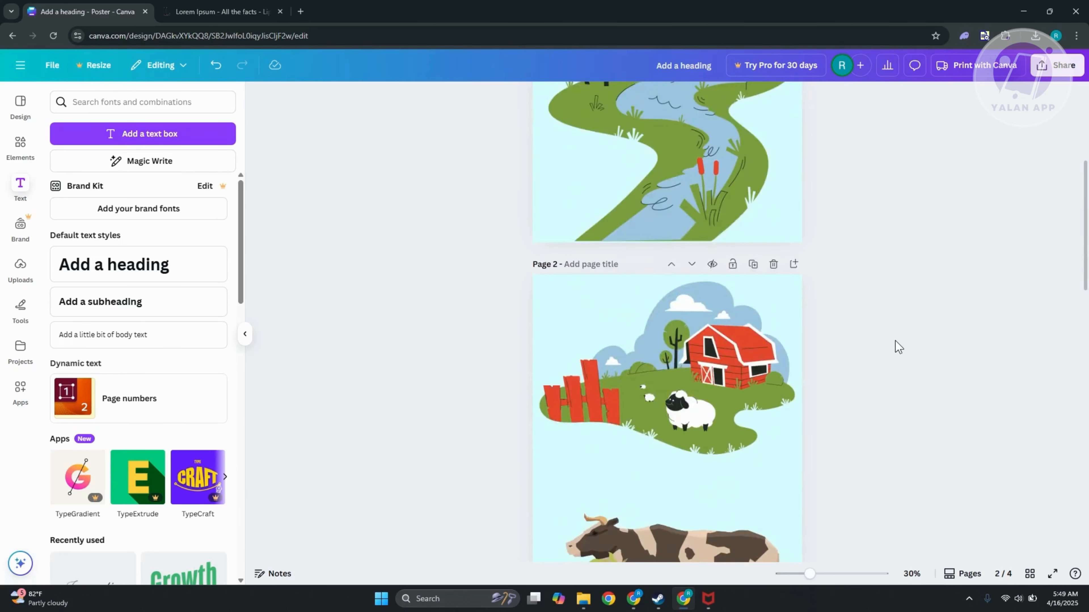
scroll(895, 346, "down", 5)
scroll(141, 386, "down", 4)
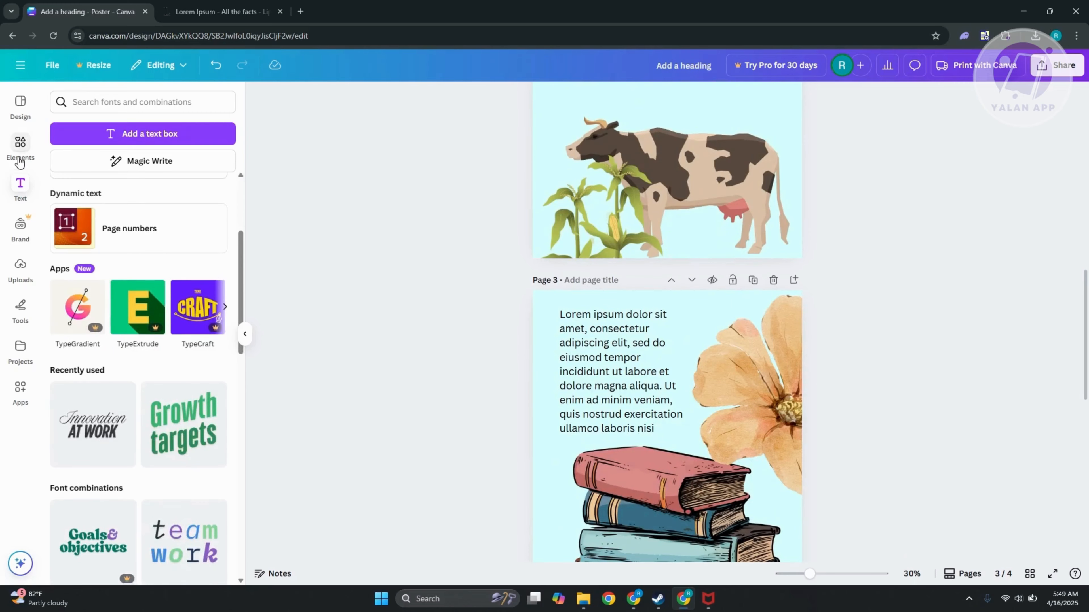
left_click(20, 146)
scroll(145, 263, "down", 5)
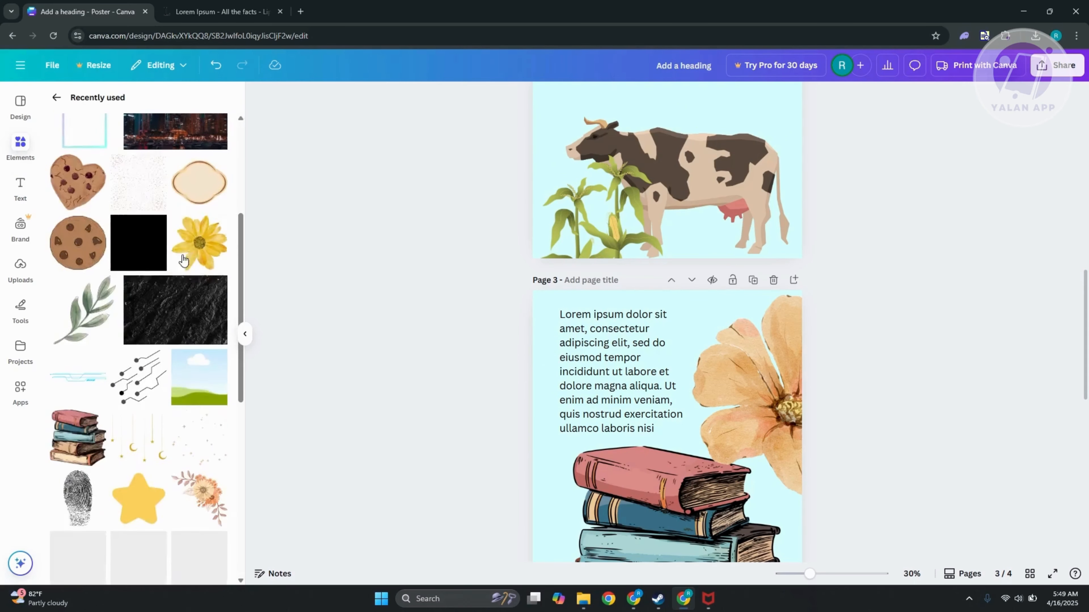
scroll(149, 262, "up", 4)
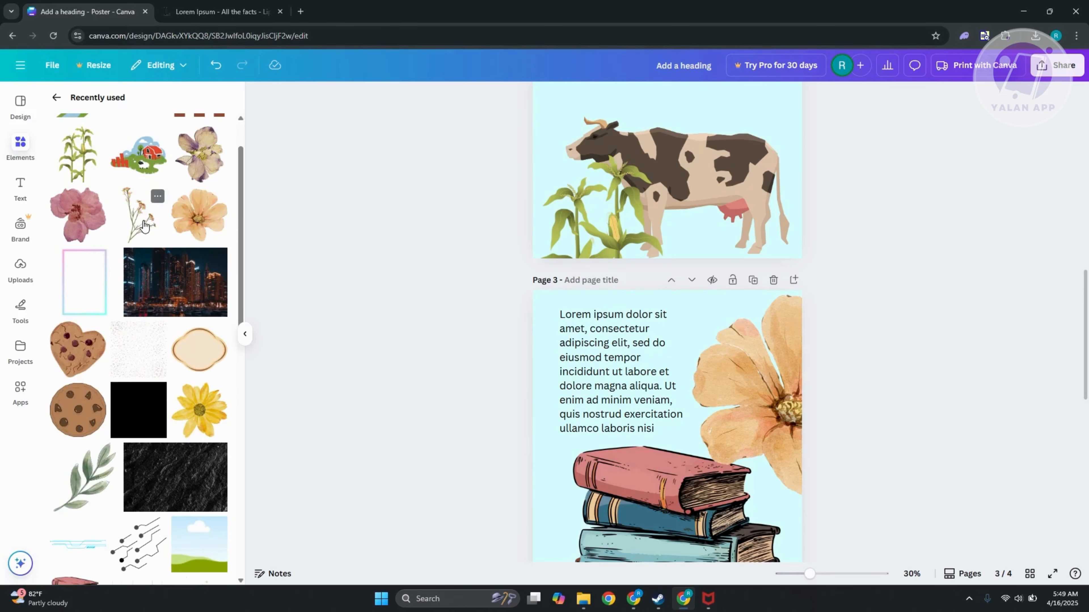
left_click(146, 224)
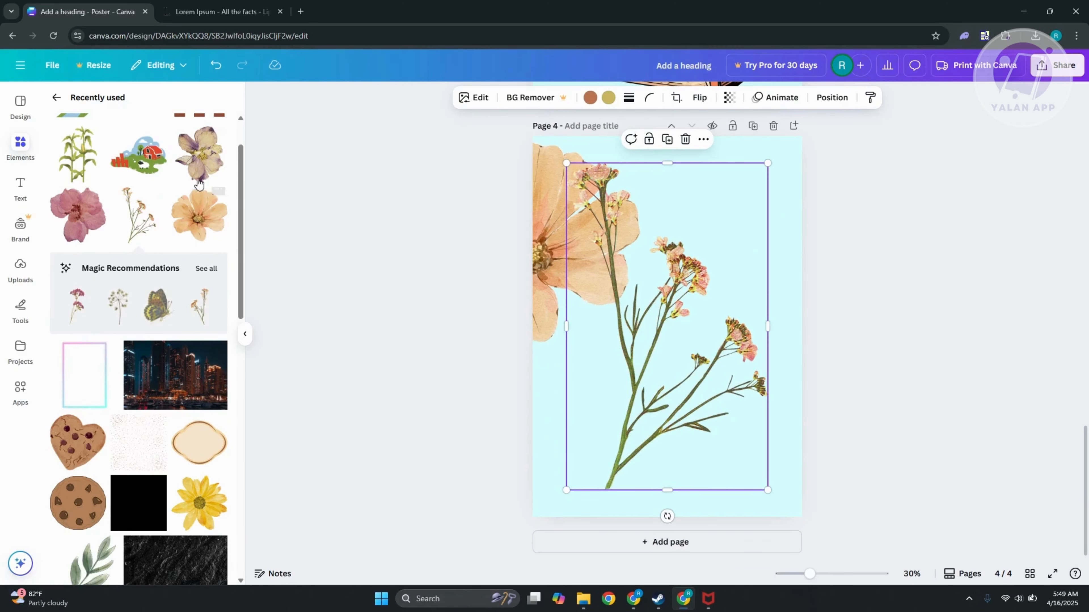
scroll(153, 368, "down", 3)
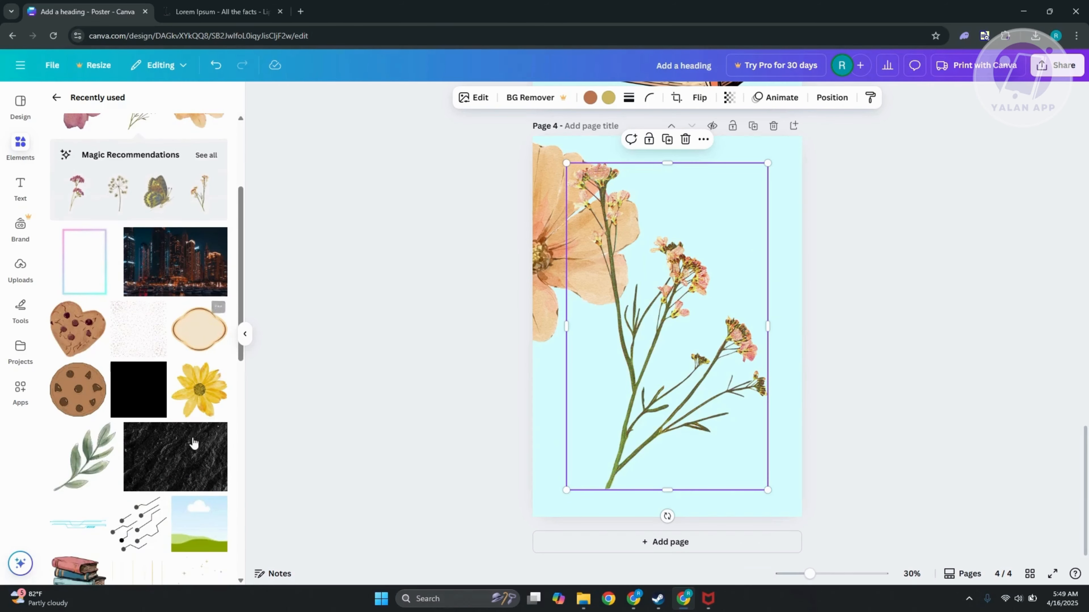
Step: Add the green leaf branch to page 4's lower right corner, partly off the page, and shift the pink-flowered stem down and slightly left
left_click(93, 457)
left_click_drag(690, 344, 815, 434)
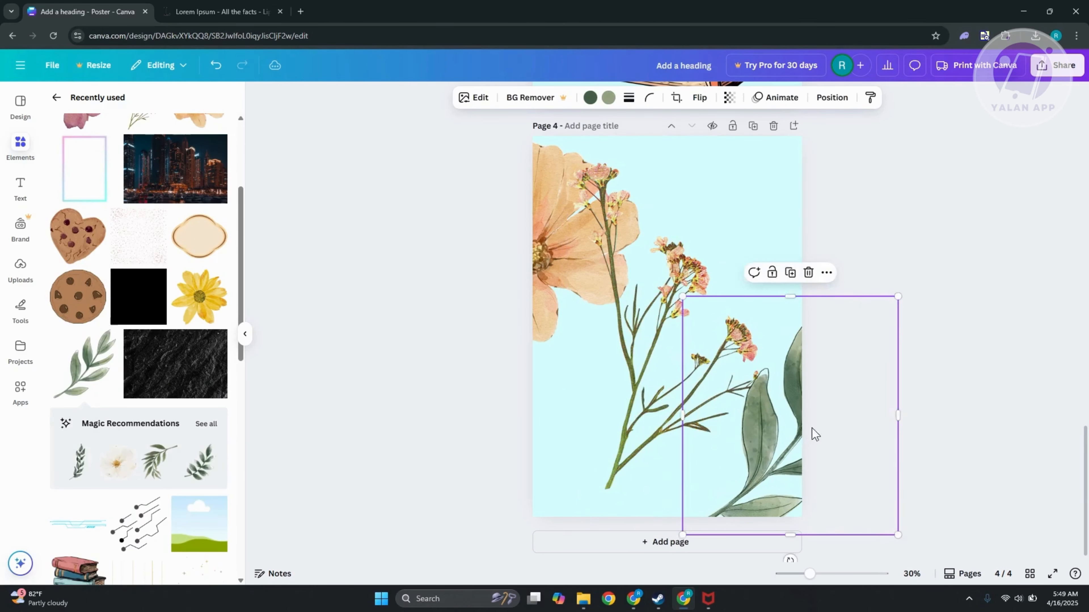
left_click_drag(666, 380, 643, 468)
Step: Add the "Growth targets" font combination to page 4, shrink it, and place it in the upper right beside the peach flower
left_click(20, 185)
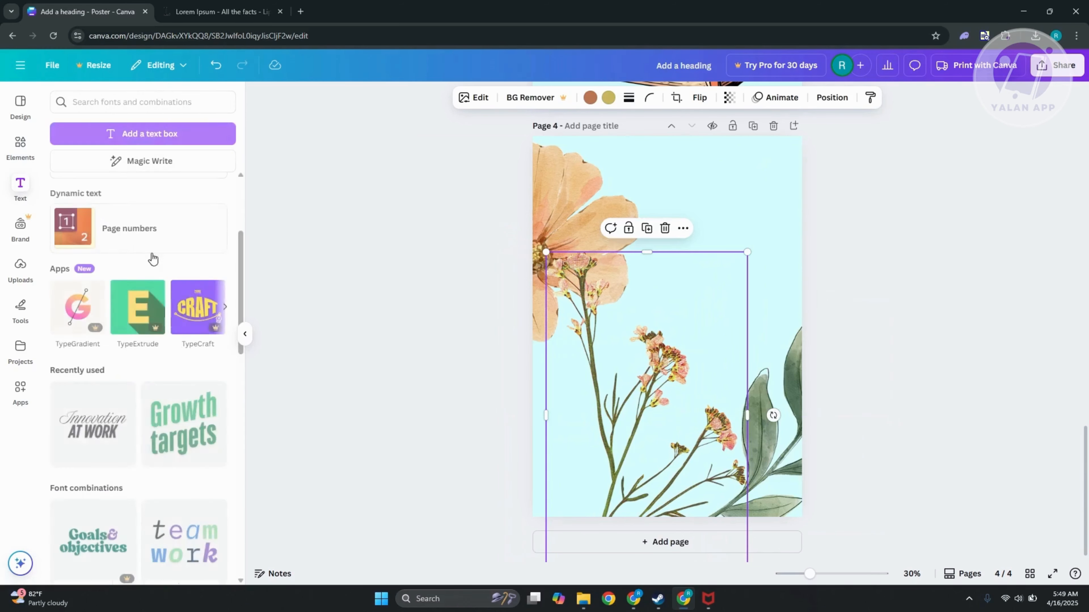
scroll(147, 334, "down", 5)
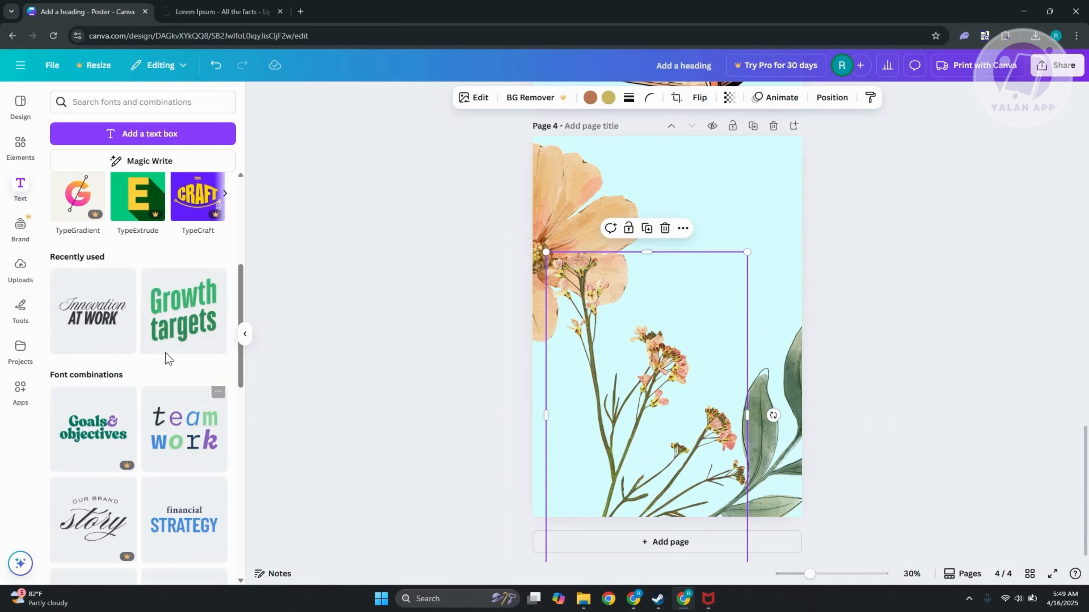
left_click_drag(166, 353, 634, 164)
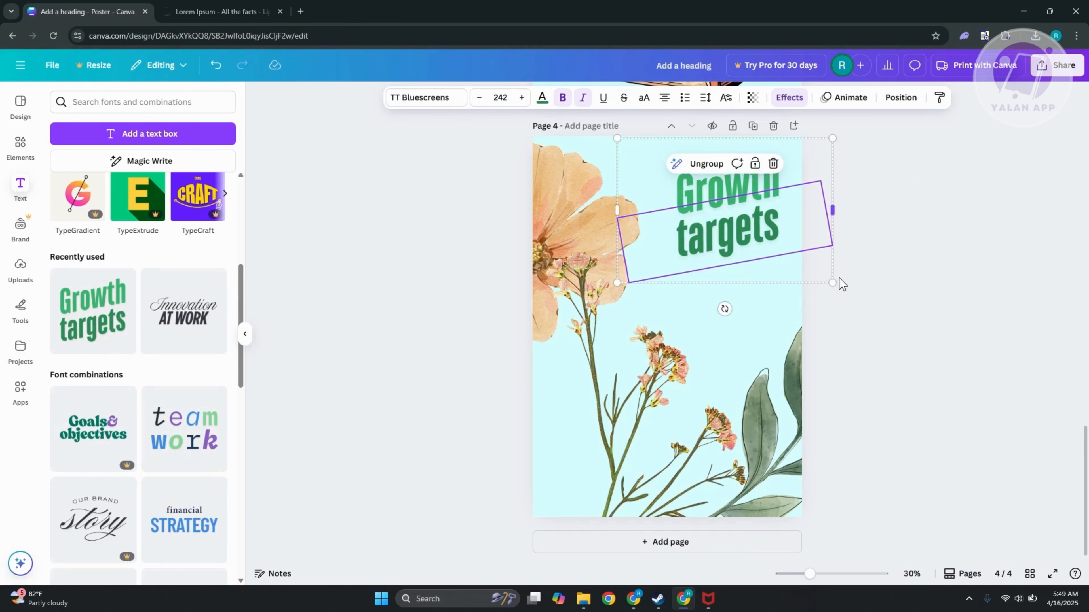
left_click_drag(832, 283, 792, 255)
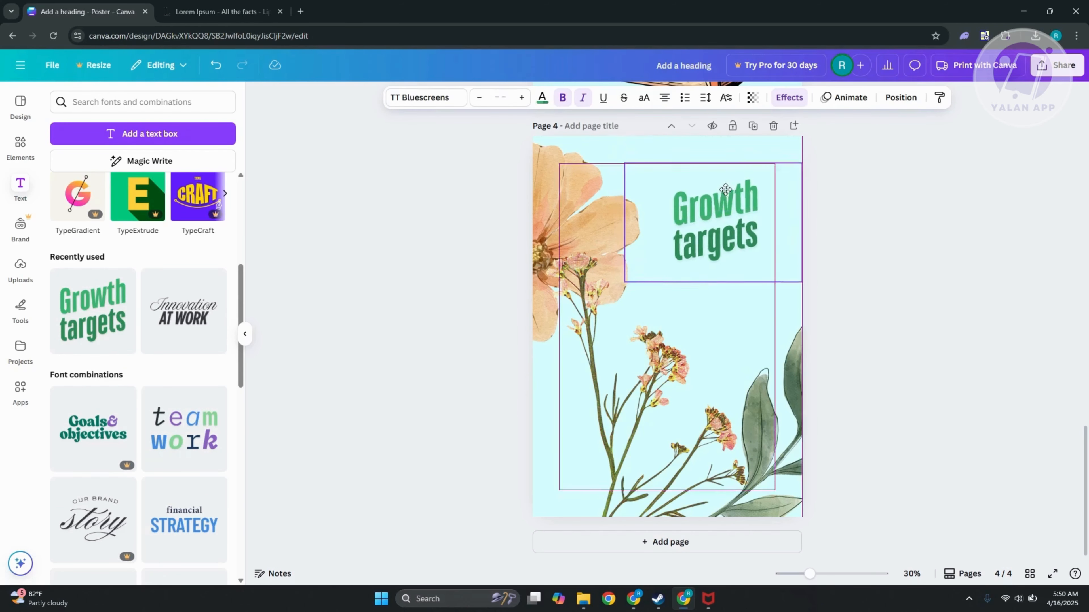
left_click(939, 289)
Step: Review the layout of the flipbook's pages from the cover onward to check how facing pages will pair up
scroll(952, 290, "up", 15)
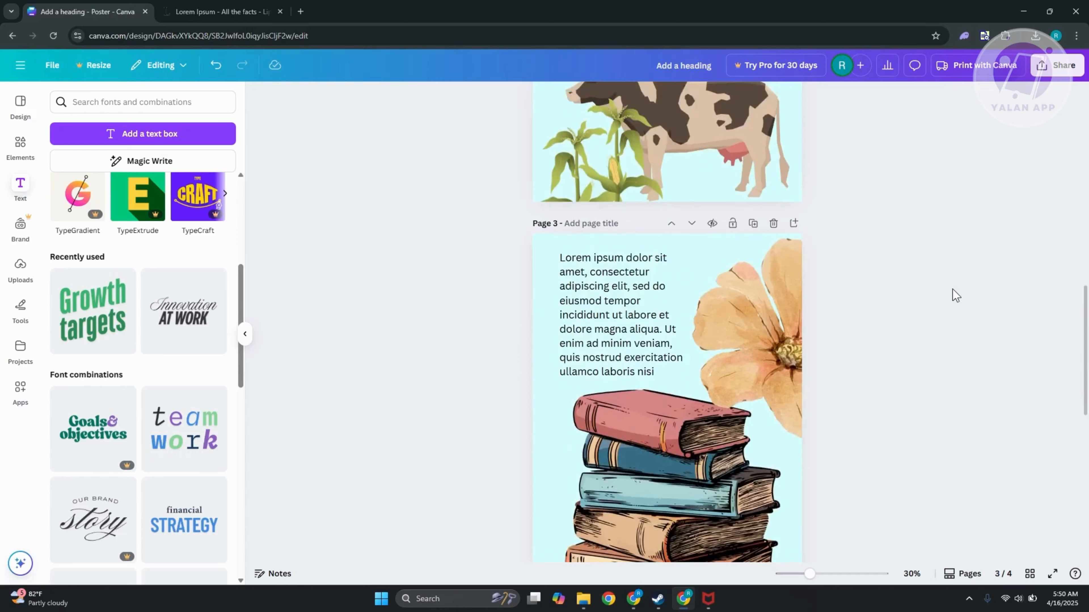
scroll(952, 298, "up", 5)
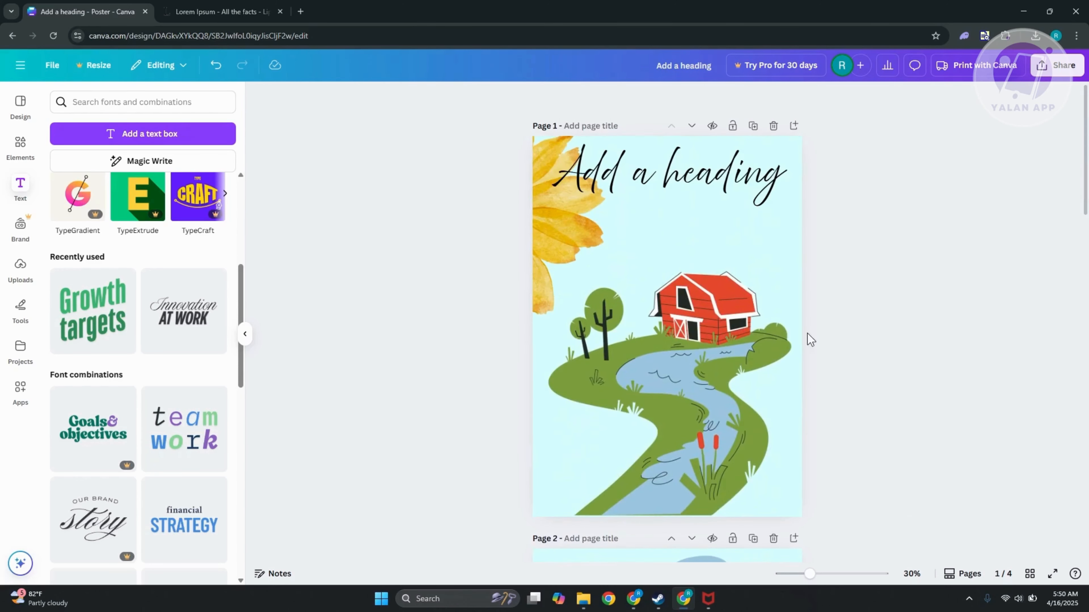
scroll(804, 338, "down", 5)
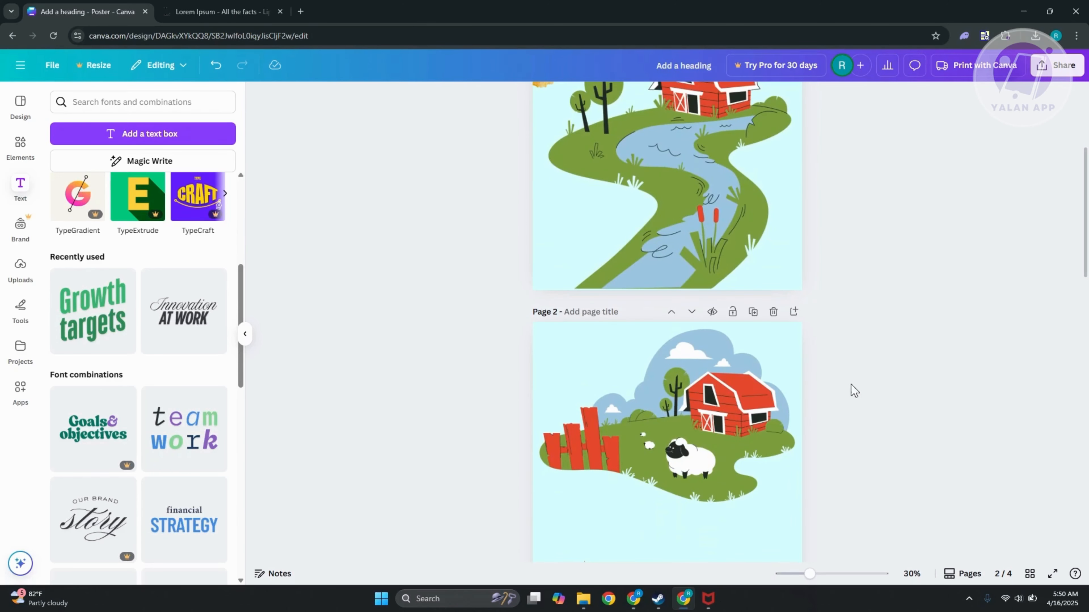
scroll(823, 369, "down", 10)
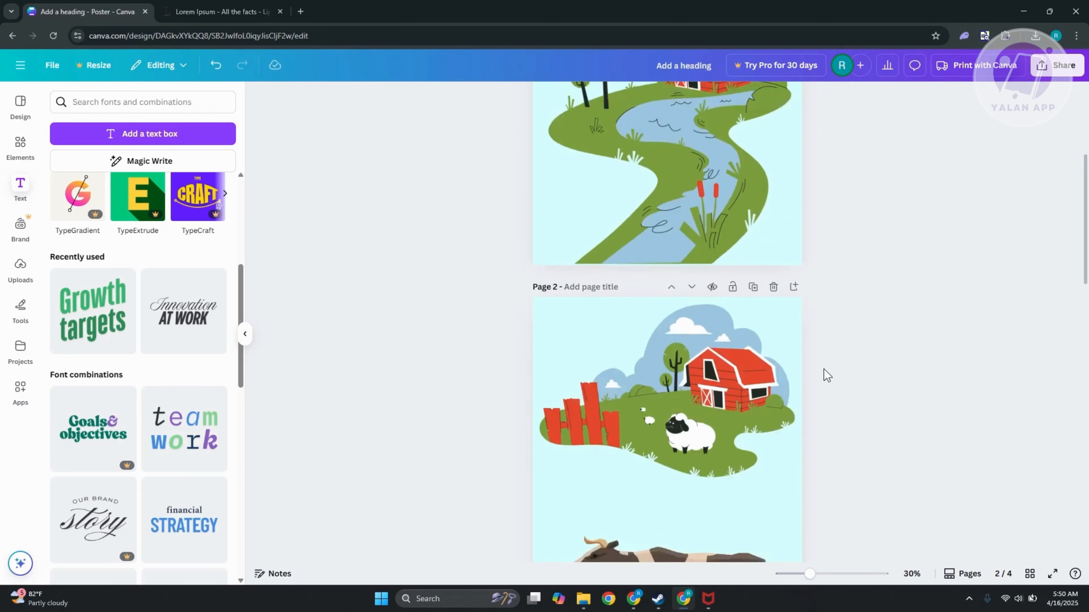
scroll(824, 370, "up", 8)
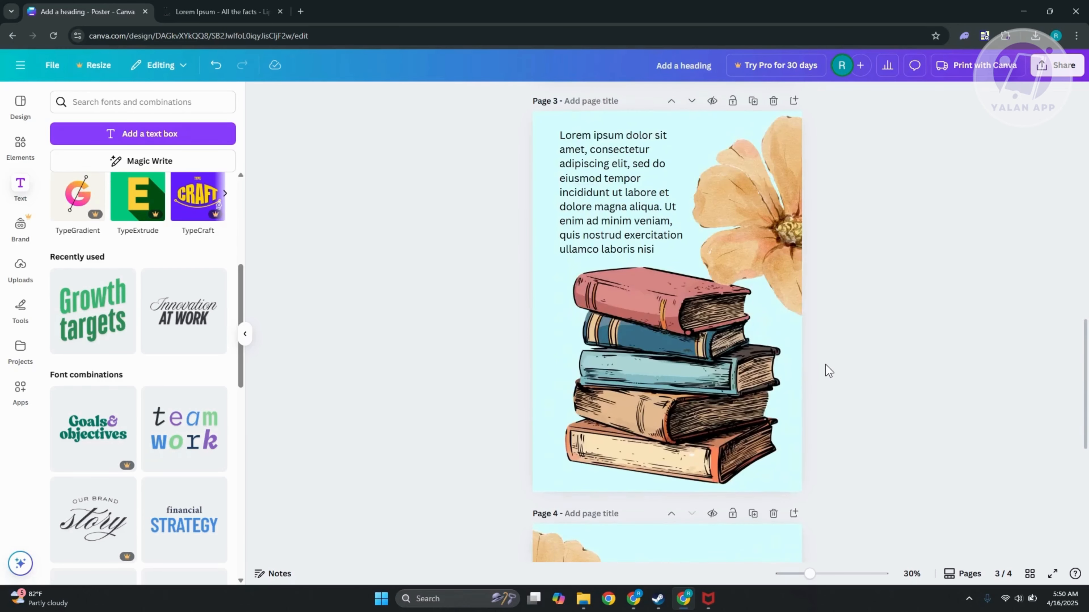
left_click(702, 225)
left_click(616, 144)
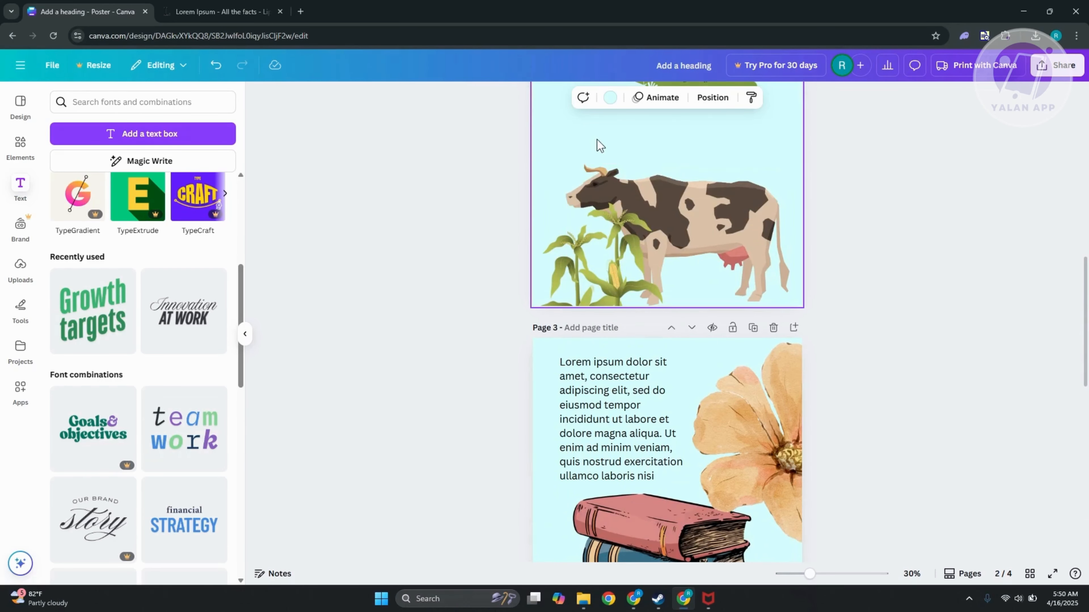
scroll(796, 304, "up", 5)
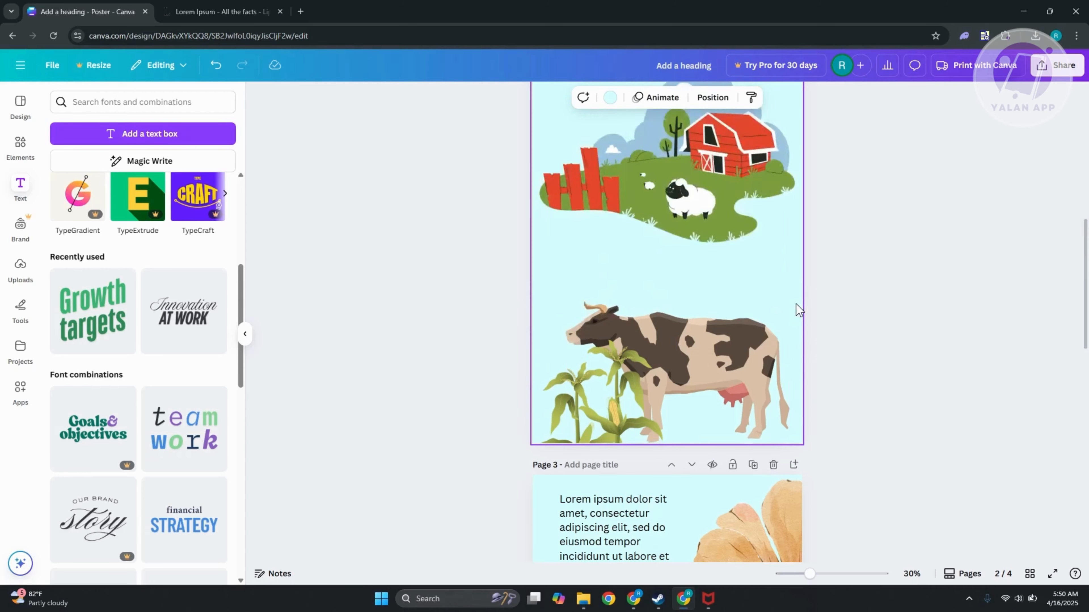
scroll(587, 416, "up", 3)
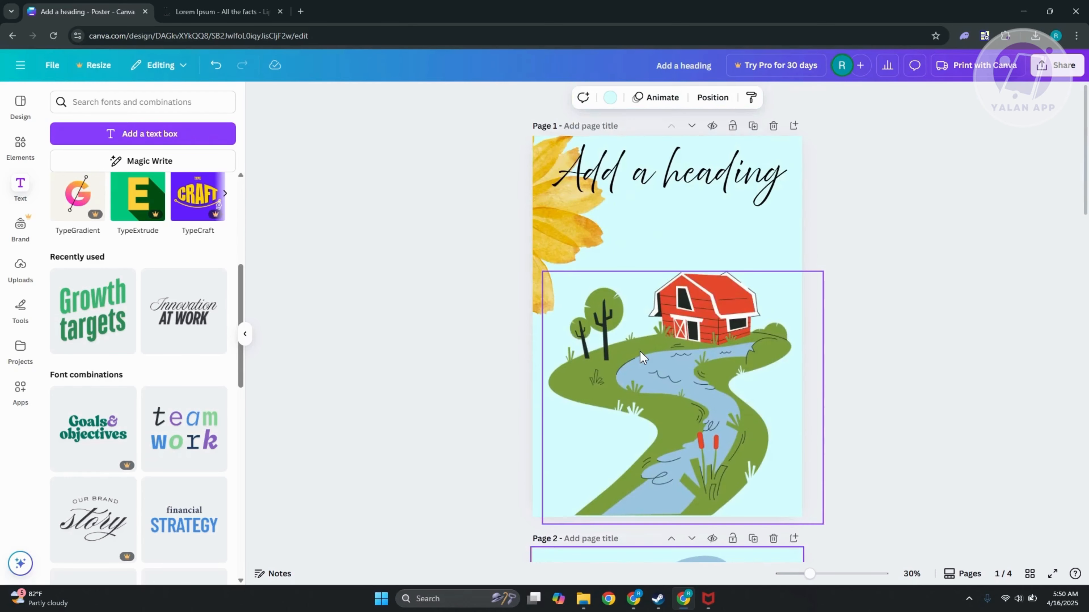
scroll(548, 379, "down", 5)
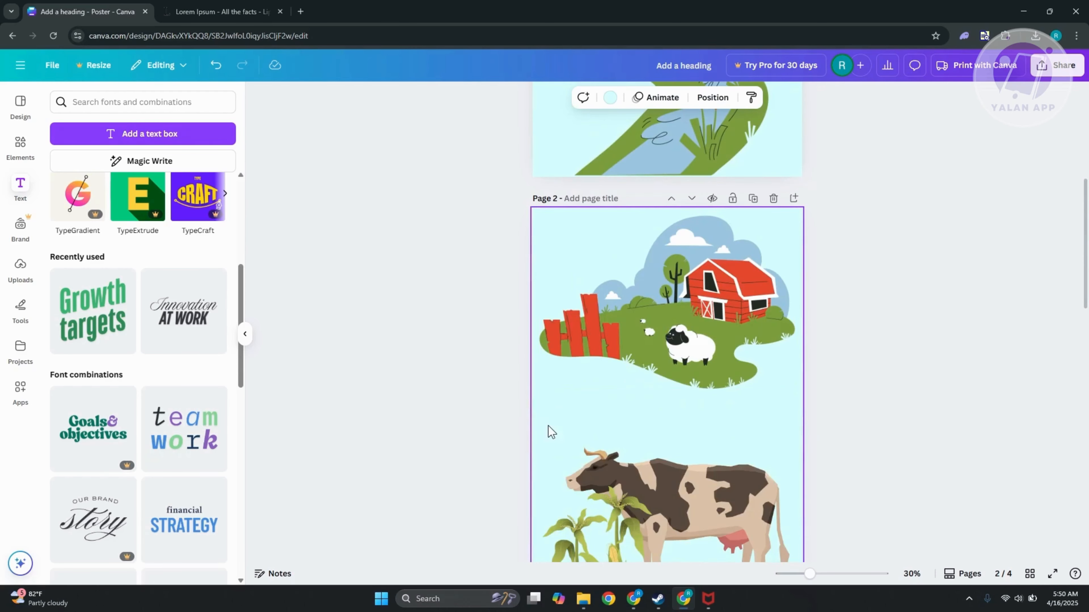
scroll(811, 369, "down", 5)
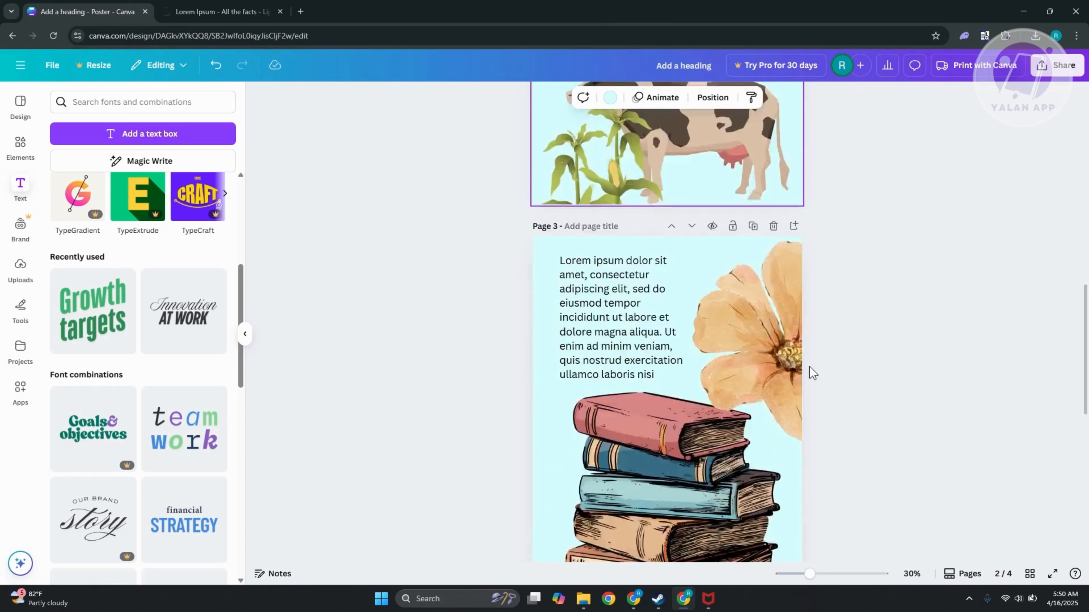
Step: Insert a blank page directly after page 2, between the farm page and the book page
scroll(806, 343, "up", 5)
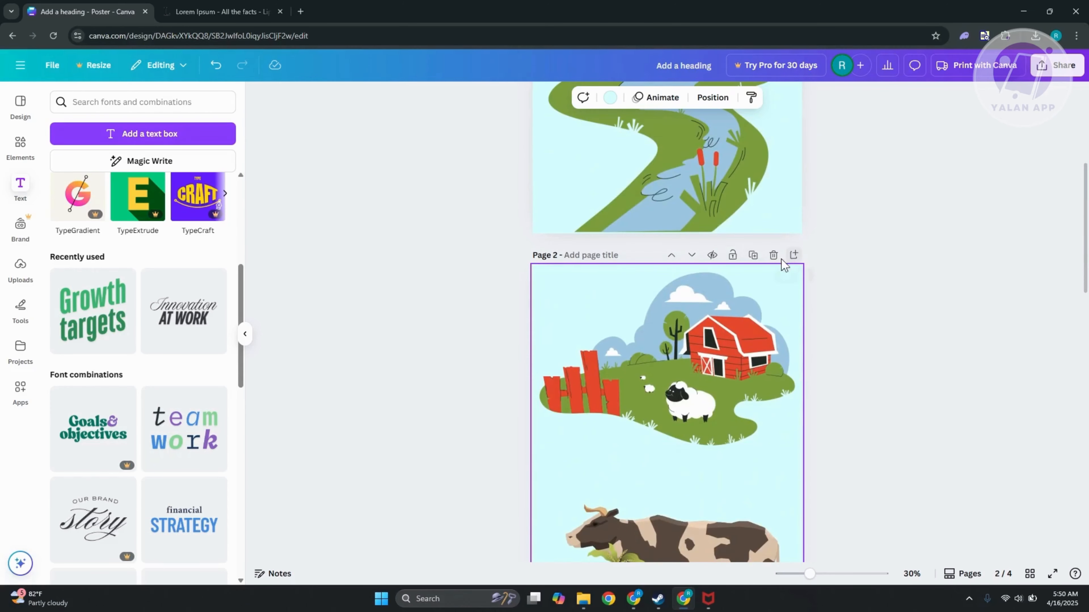
left_click(793, 256)
scroll(905, 369, "up", 5)
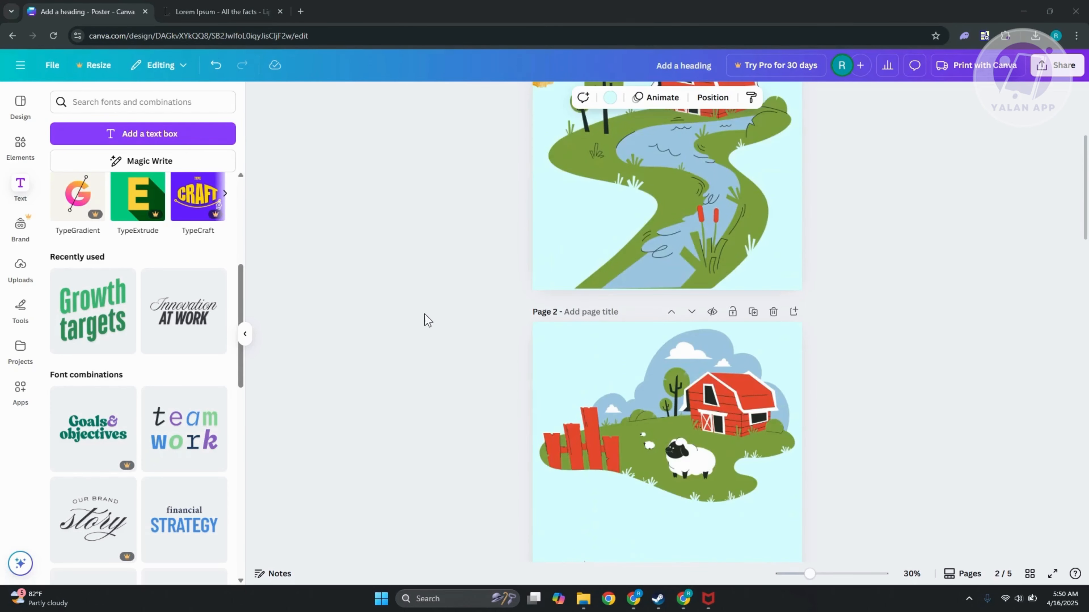
scroll(507, 281, "up", 3)
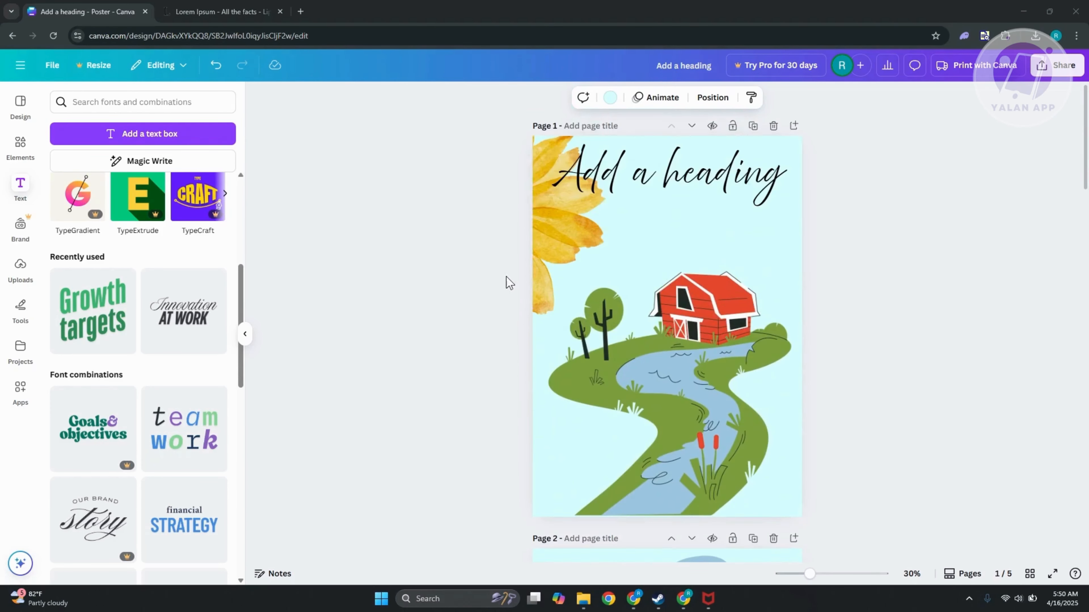
Step: Publish all 5 pages of the design to Simplebooklet Flip through the additional sharing options
left_click(1053, 69)
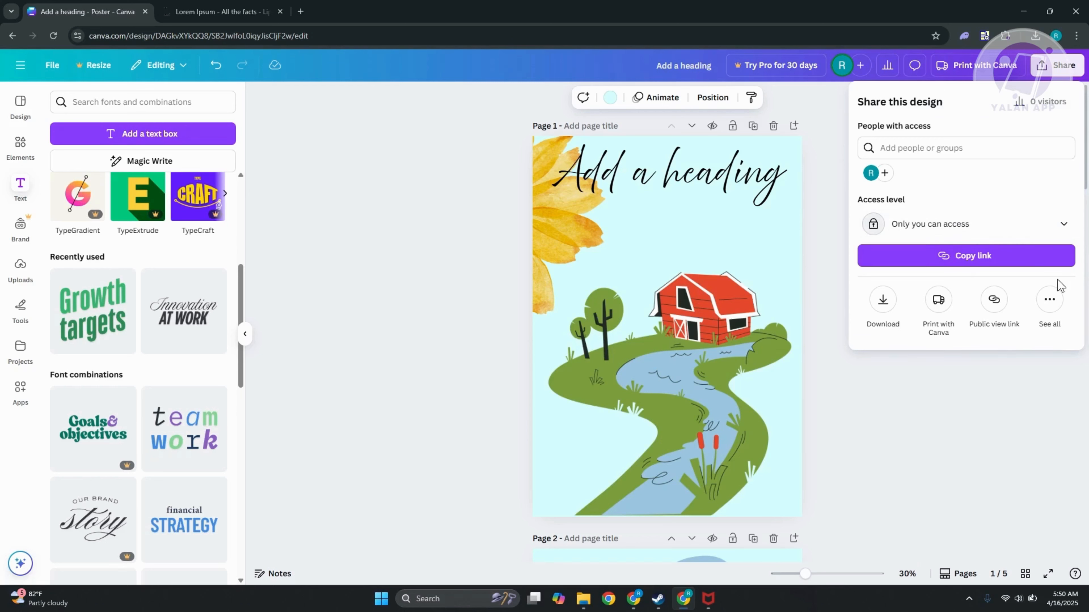
left_click(1049, 301)
scroll(955, 291, "down", 7)
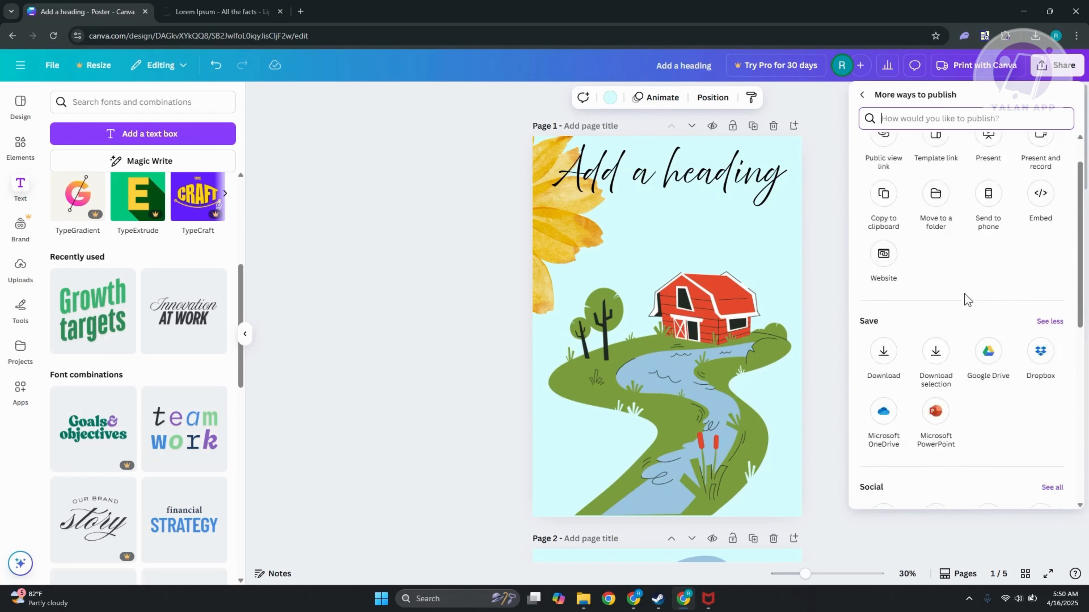
scroll(954, 305, "down", 3)
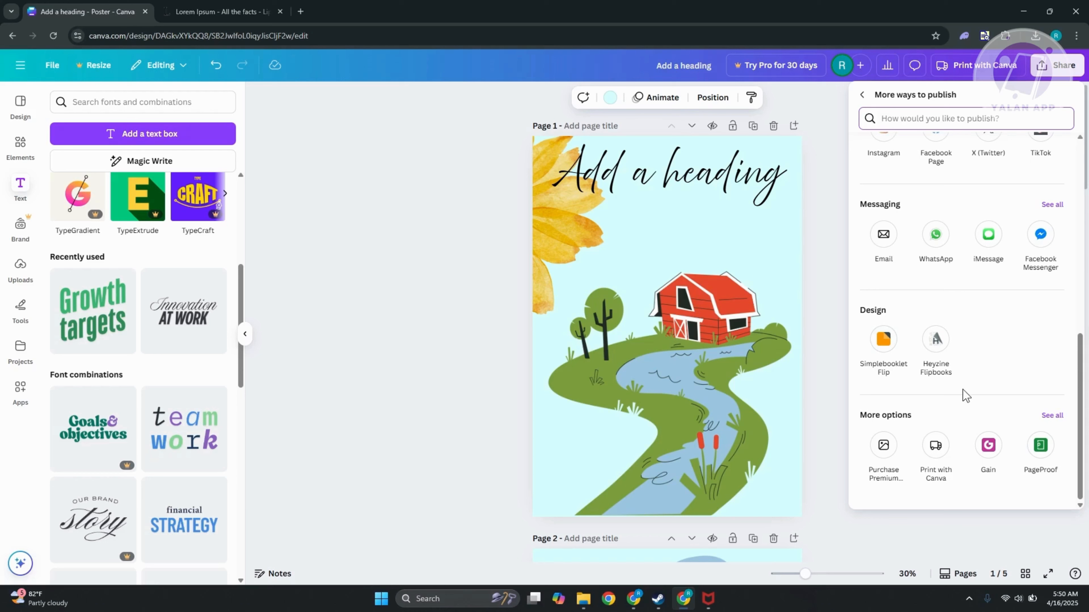
left_click(880, 352)
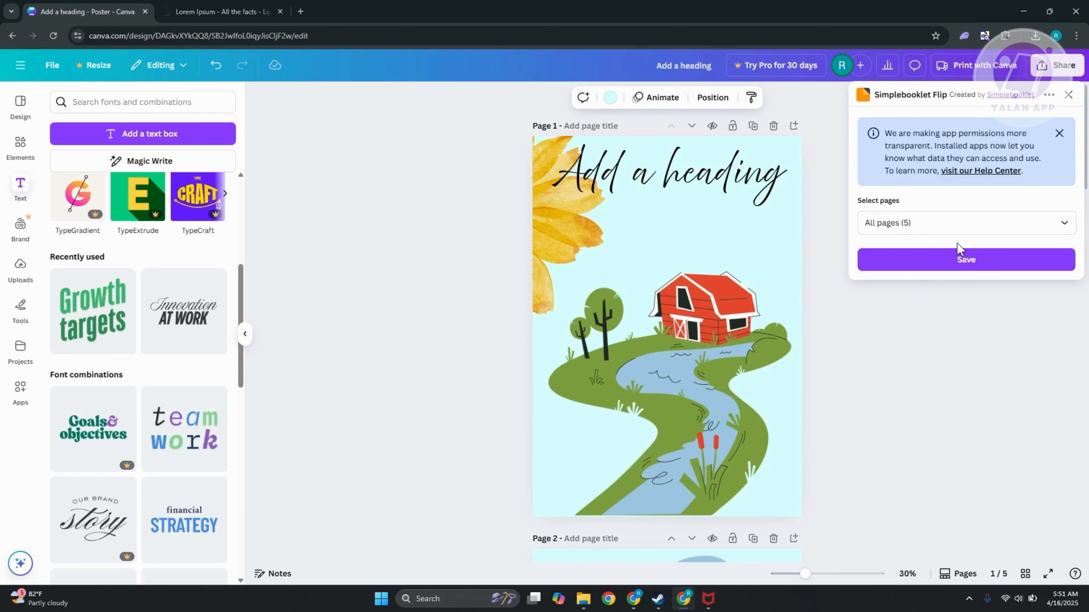
left_click(959, 257)
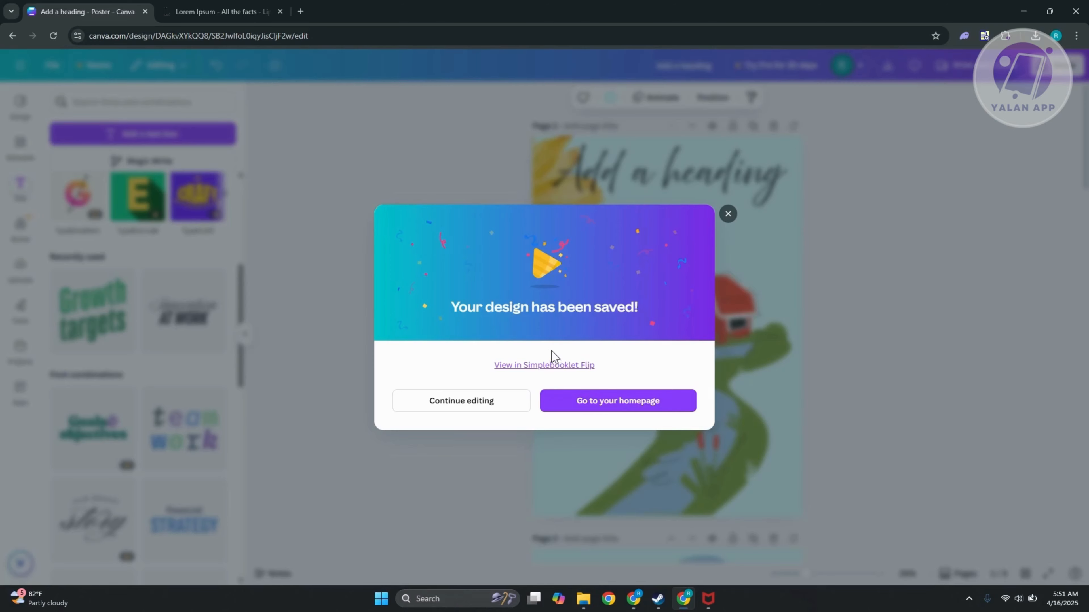
Step: Open the saved design in Simplebooklet and sign in with the first listed Google account
left_click(541, 367)
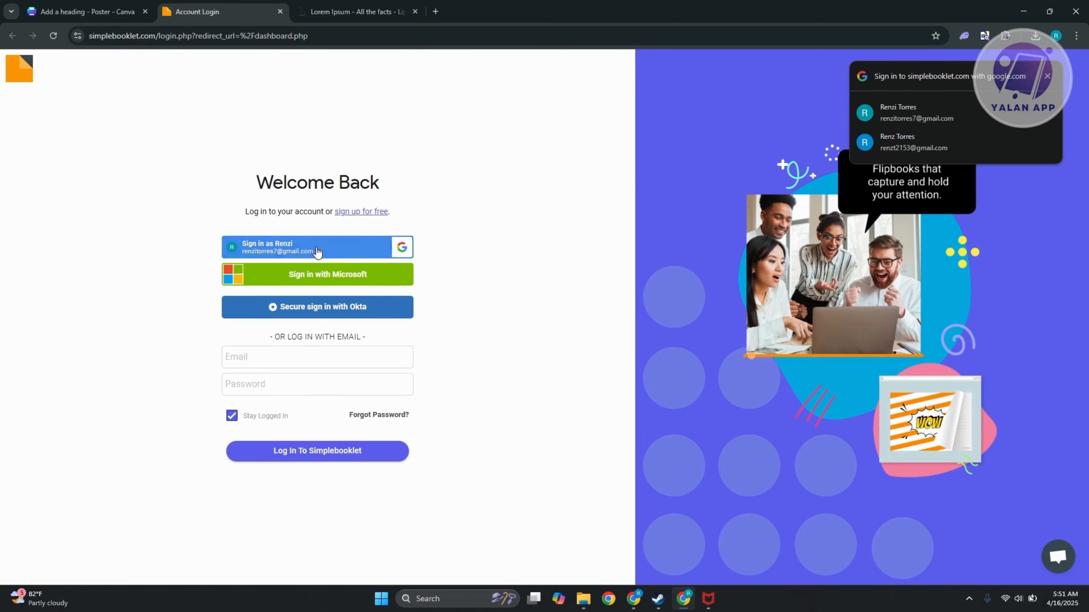
left_click(344, 250)
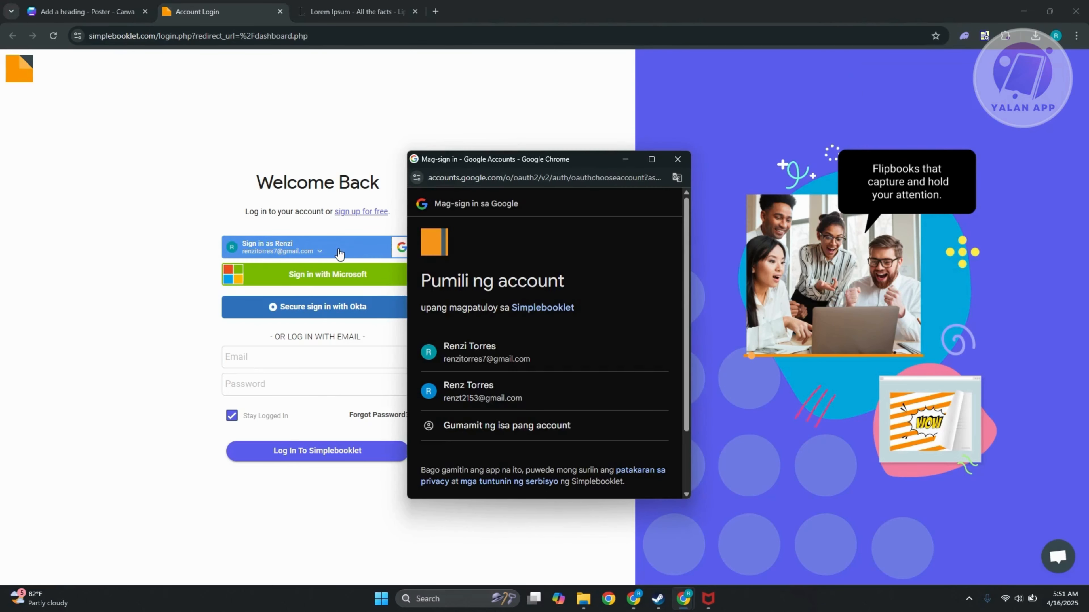
left_click(578, 353)
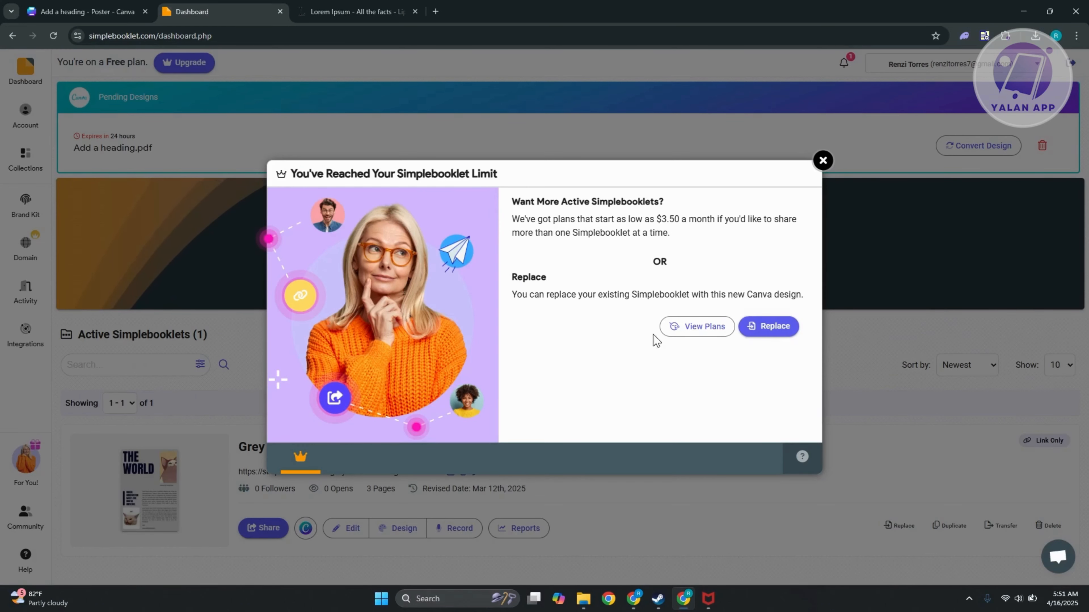
Step: Replace the existing "Grey Bold Modern Digital World A" booklet with the Canva design and convert it using the Page Curl flip
left_click(768, 338)
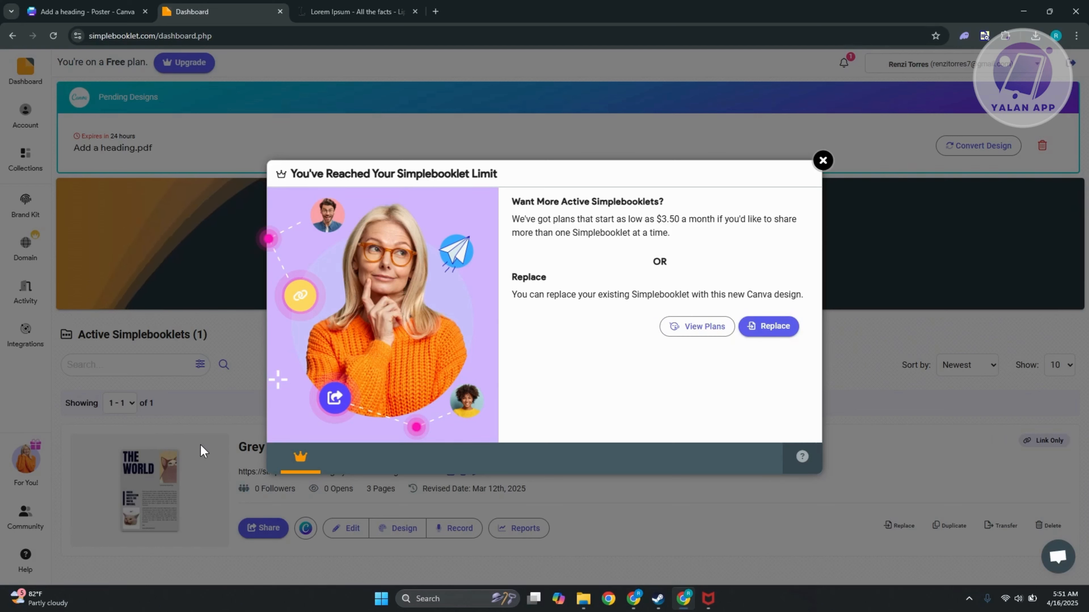
left_click(757, 335)
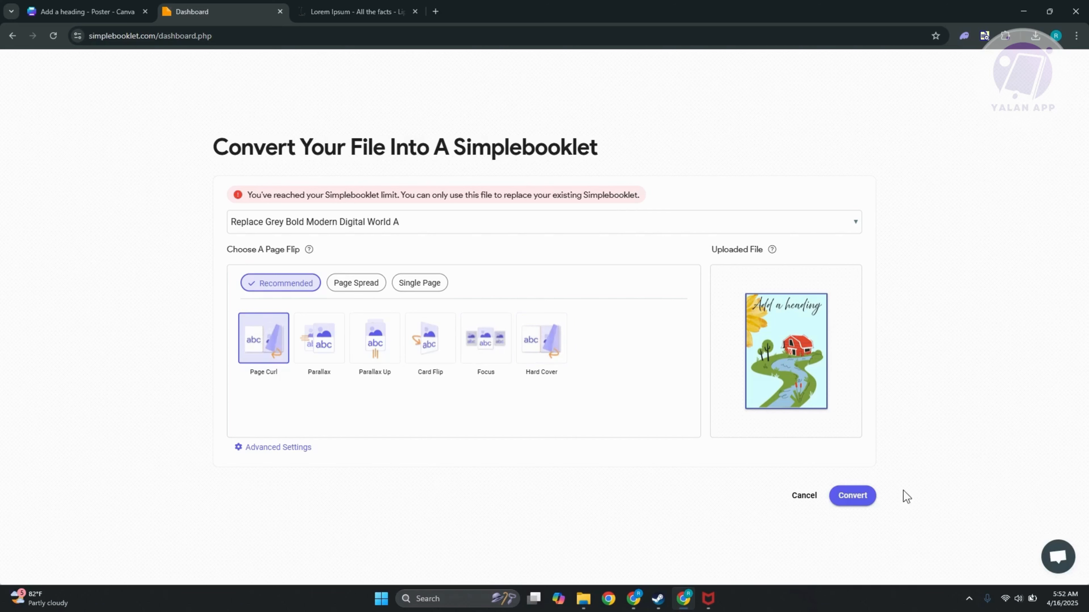
left_click(854, 505)
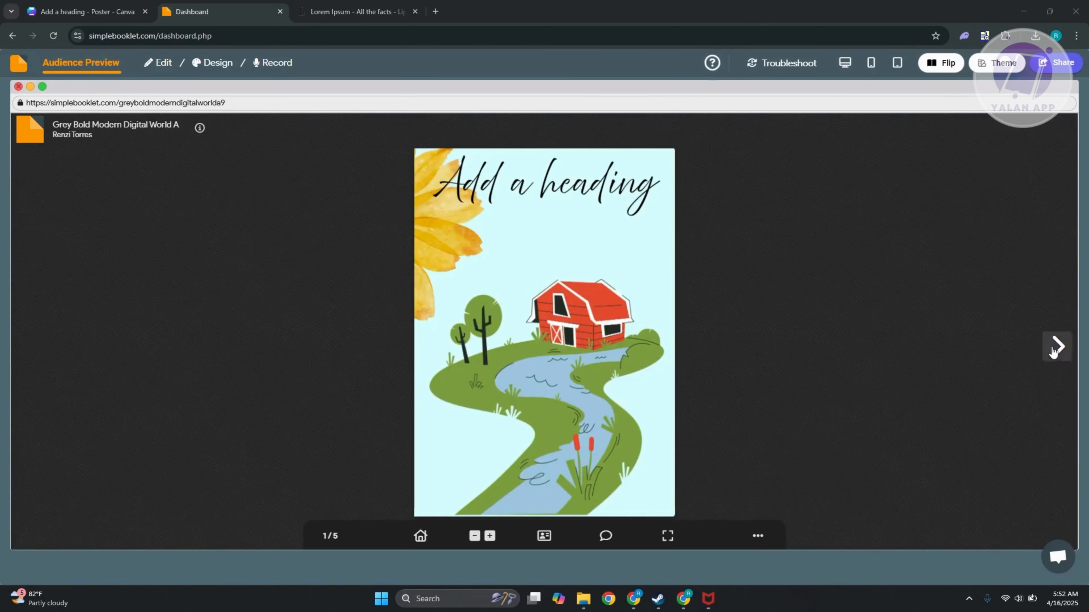
Step: Flip forward through the converted booklet in the audience preview from the cover to the final spread
left_click(1057, 347)
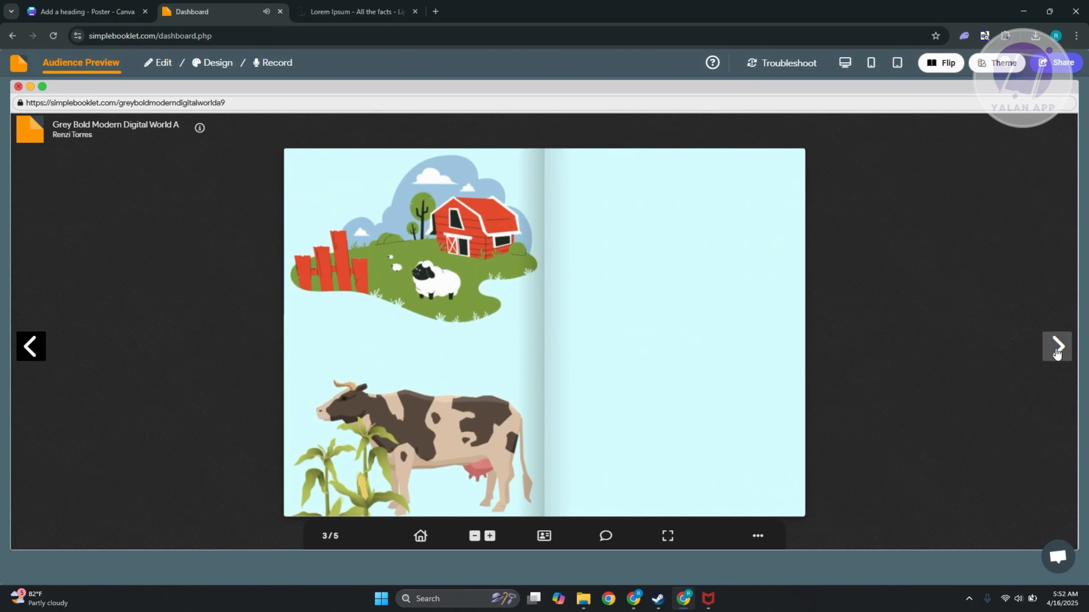
left_click(1057, 346)
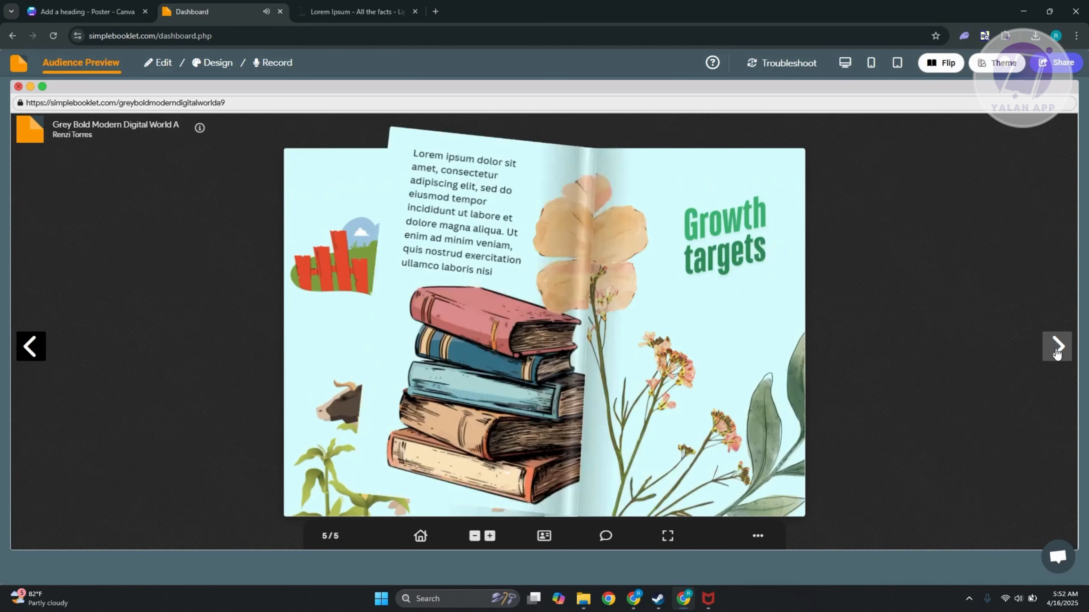